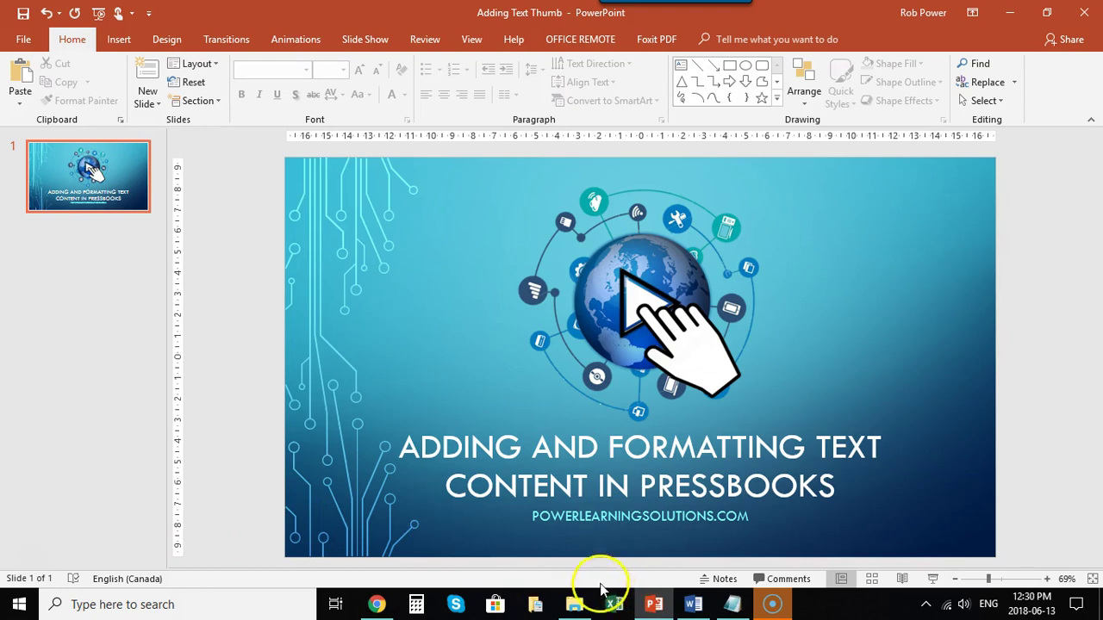
Switch from PowerPoint to the 'Technology and the Curriculum: Summer 2018' Pressbooks page in Chrome
{"action": "left_click", "coordinate": [373, 604]}
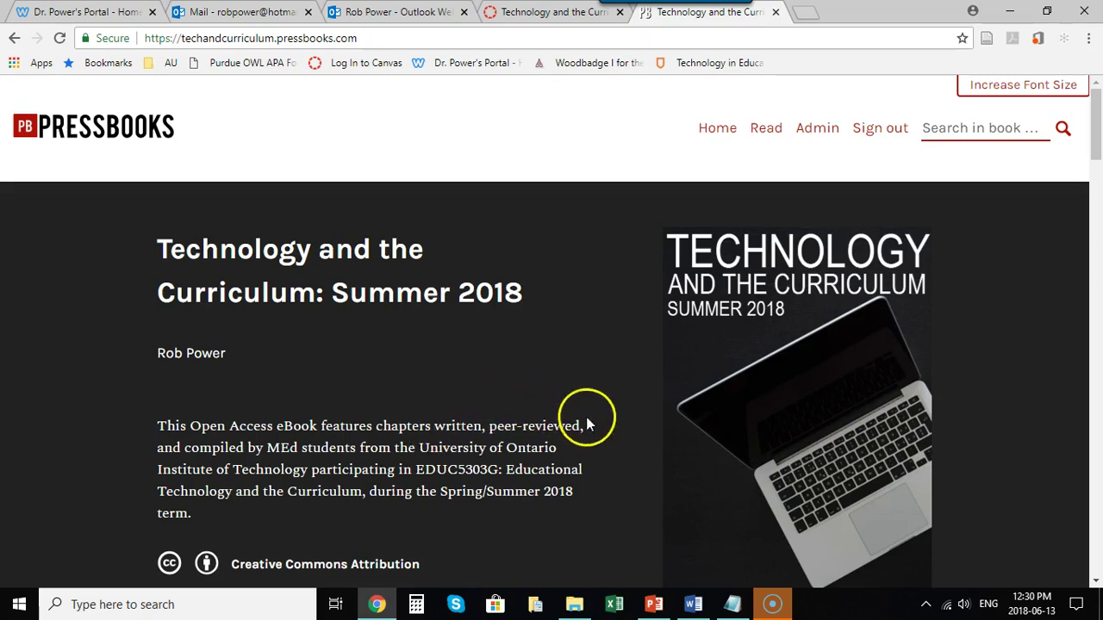
{"action": "left_click", "coordinate": [694, 605]}
{"action": "left_click", "coordinate": [533, 257]}
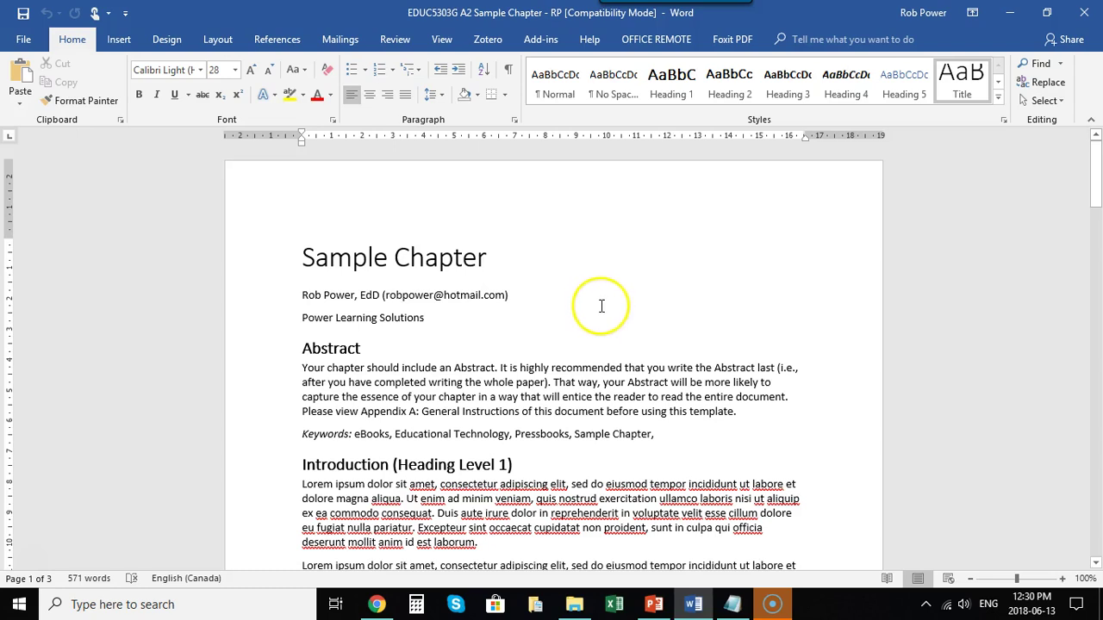
{"action": "left_click", "coordinate": [376, 604]}
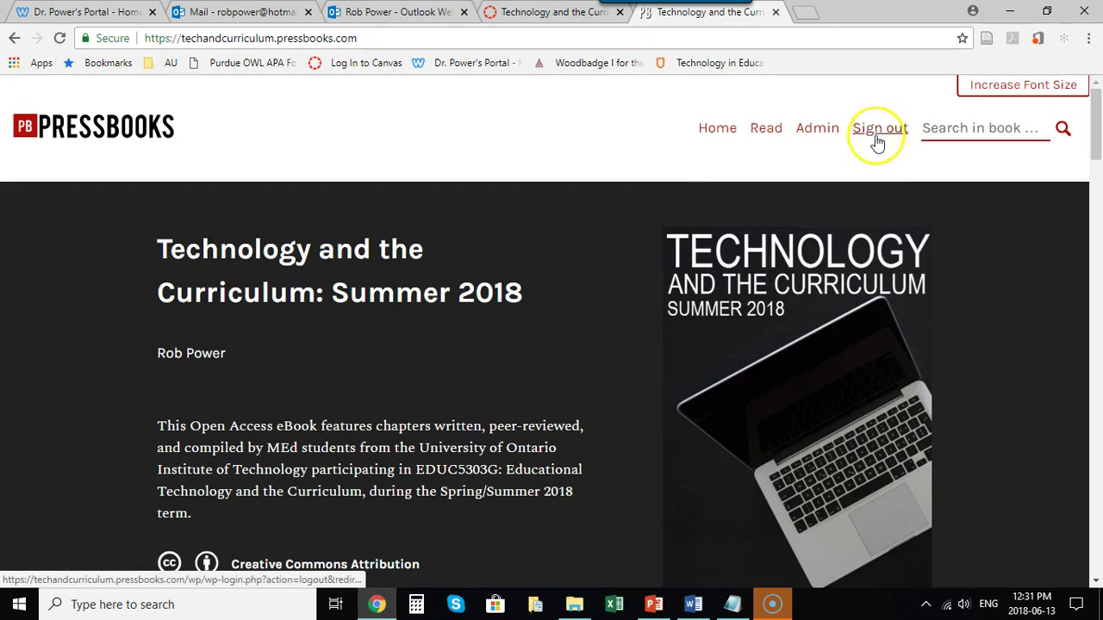
Open the empty Sample Chapter for editing via Admin > Organize and place the cursor in its body
{"action": "left_click", "coordinate": [816, 129]}
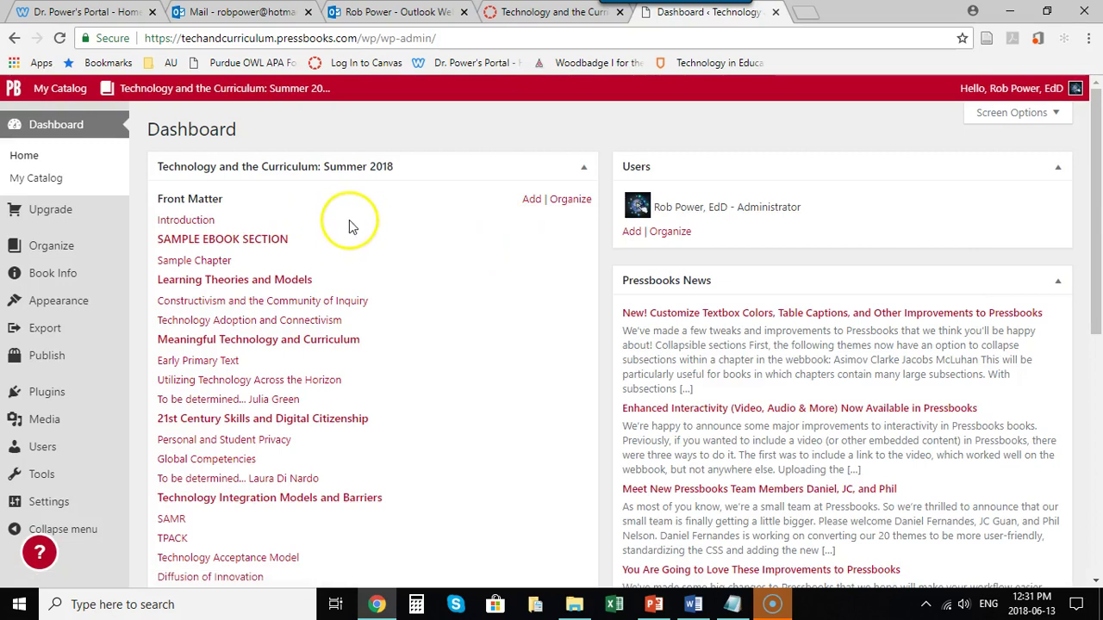
{"action": "left_click", "coordinate": [59, 254]}
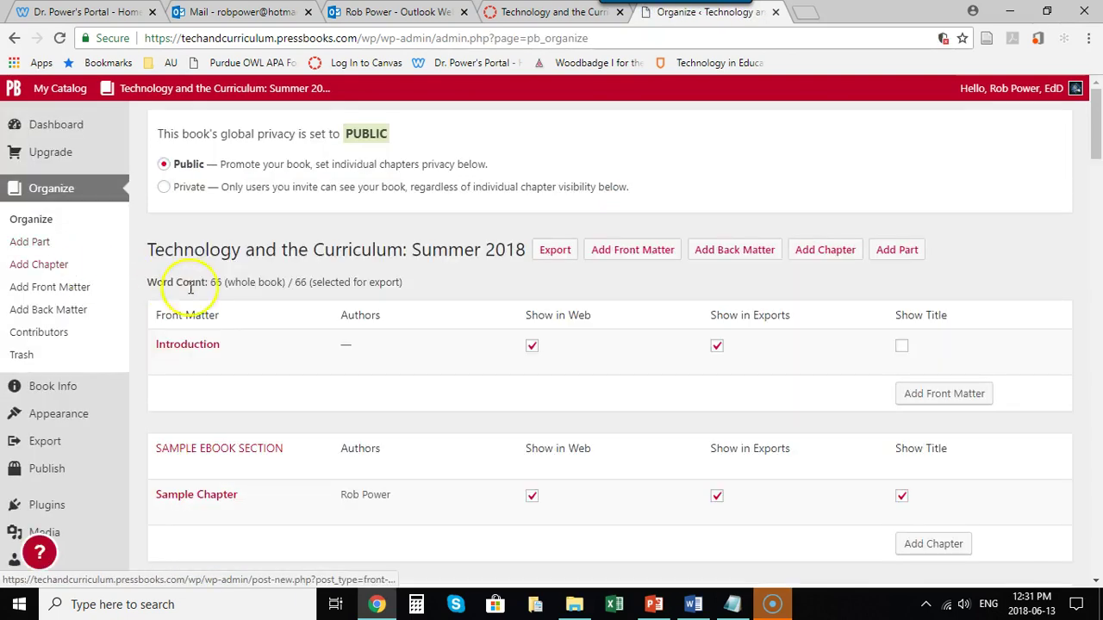
{"action": "scroll", "coordinate": [253, 344], "scroll_direction": "down", "scroll_amount": 3}
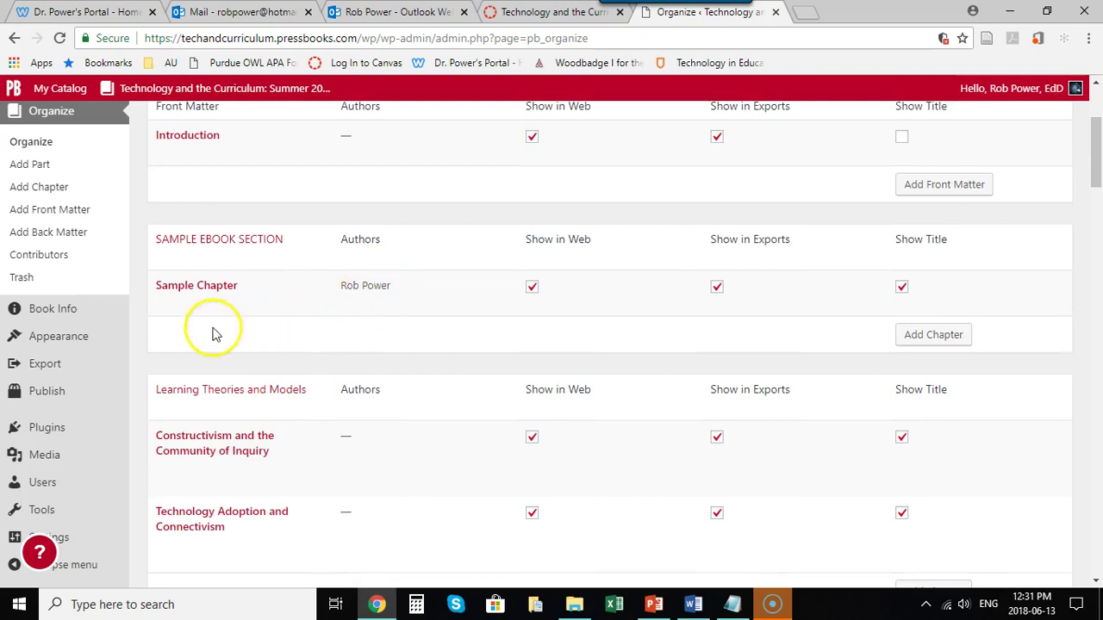
{"action": "left_click", "coordinate": [166, 300]}
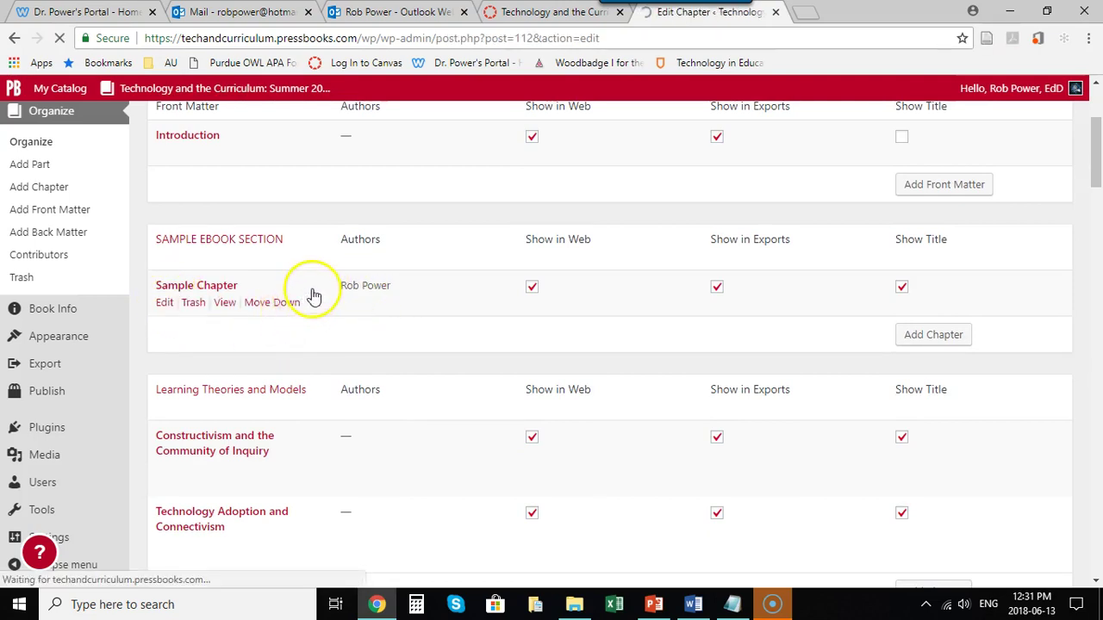
{"action": "left_click", "coordinate": [288, 238]}
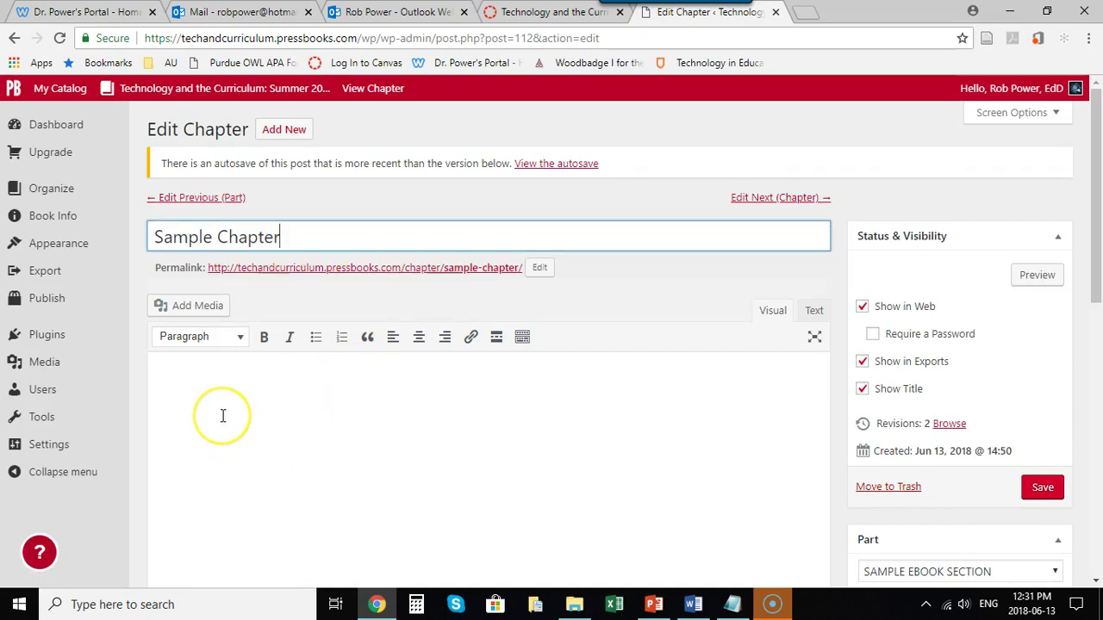
{"action": "scroll", "coordinate": [222, 413], "scroll_direction": "down", "scroll_amount": 1}
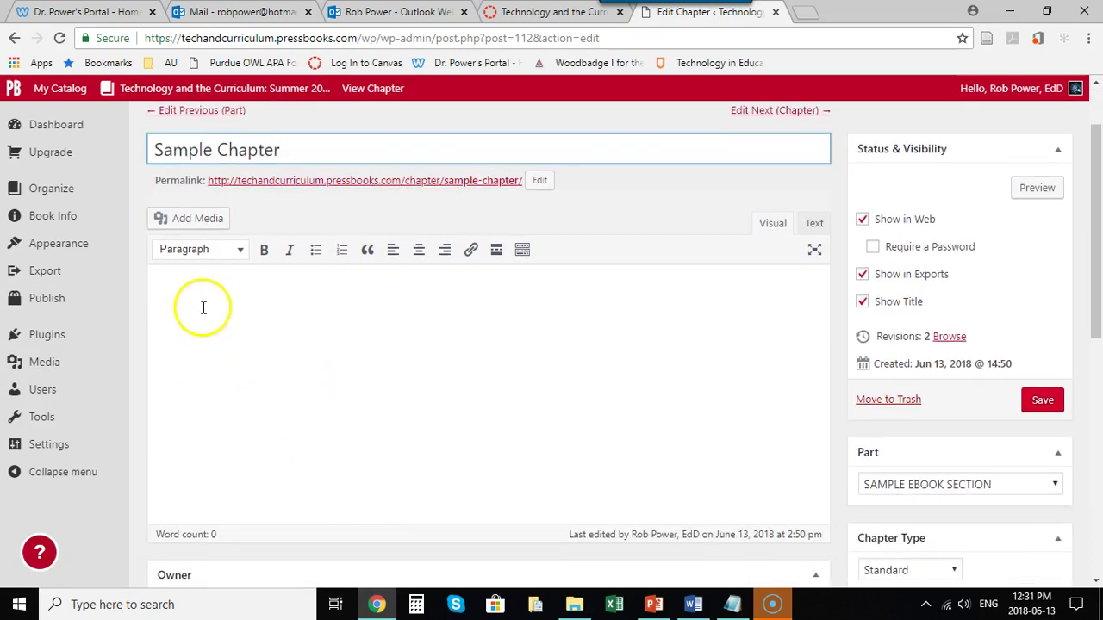
{"action": "left_click", "coordinate": [205, 299]}
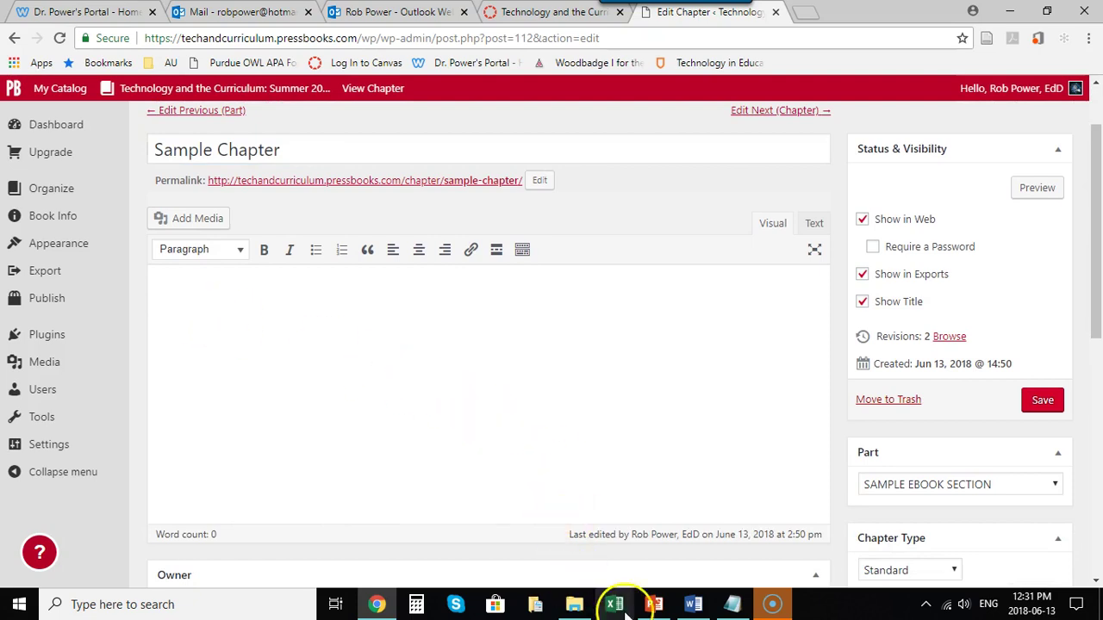
Back in the Word template, select from the author line through the second Lorem ipsum paragraph
{"action": "left_click", "coordinate": [693, 604]}
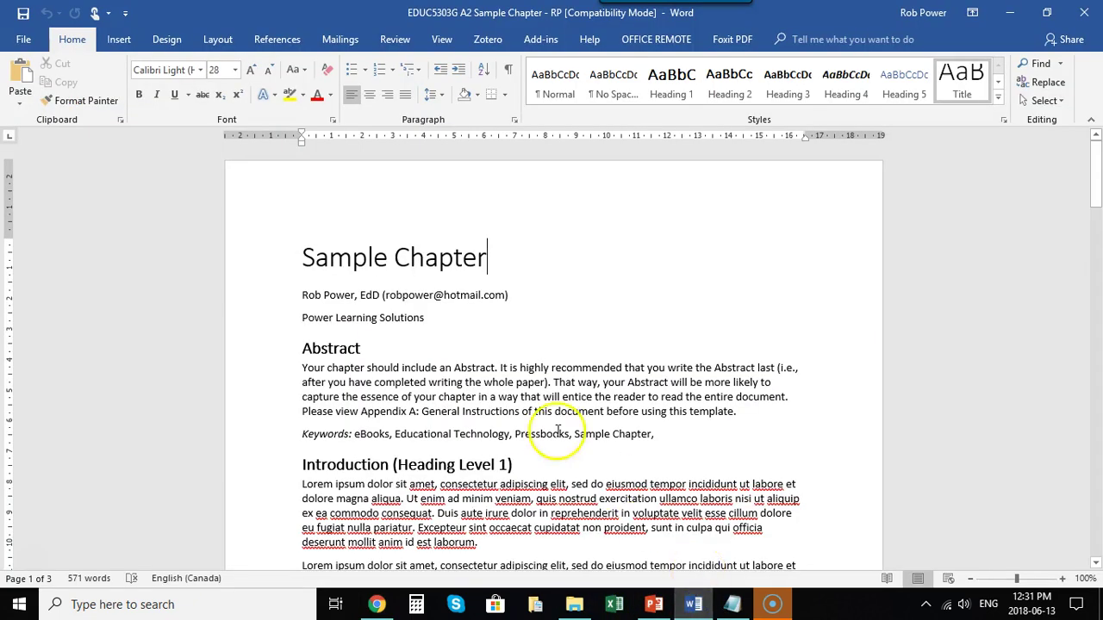
{"action": "left_click", "coordinate": [484, 368]}
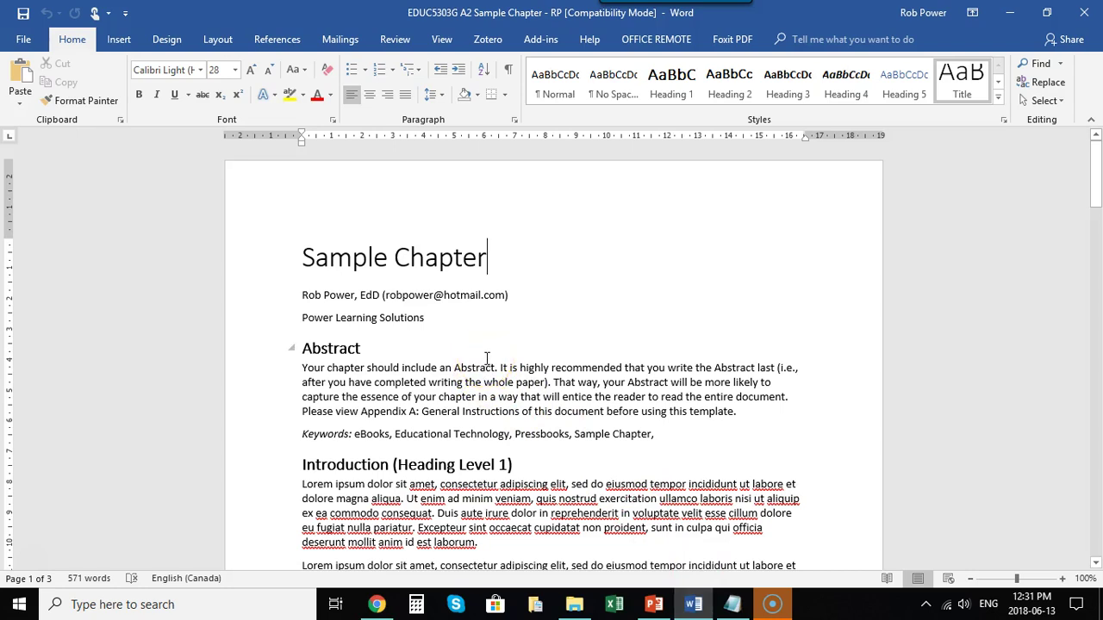
{"action": "left_click", "coordinate": [462, 357]}
{"action": "left_click", "coordinate": [403, 367]}
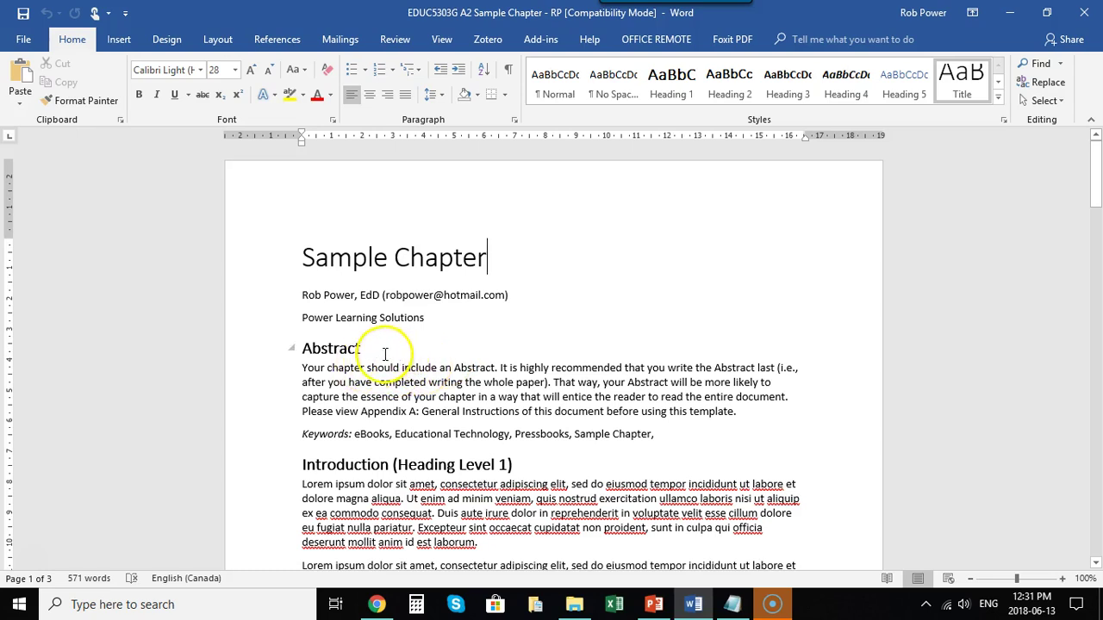
{"action": "left_click_drag", "start_coordinate": [299, 291], "coordinate": [485, 518]}
{"action": "key", "text": "ctrl+c"}
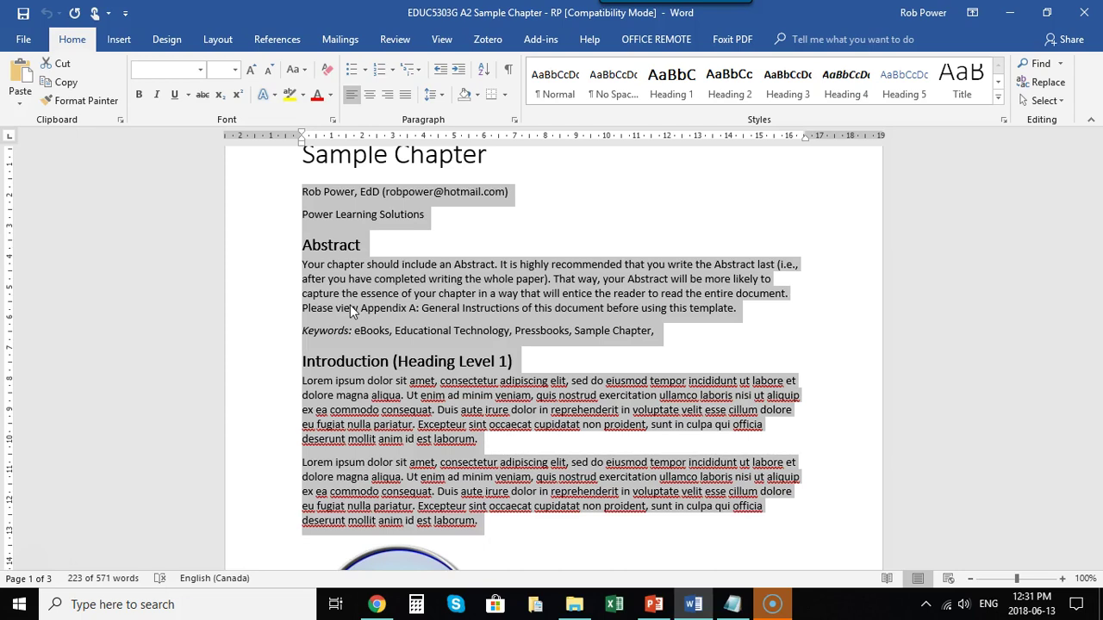
Paste the template into Notepad as plain text, adding blank lines after the author, Power Learning Solutions and Abstract lines
{"action": "left_click", "coordinate": [731, 603]}
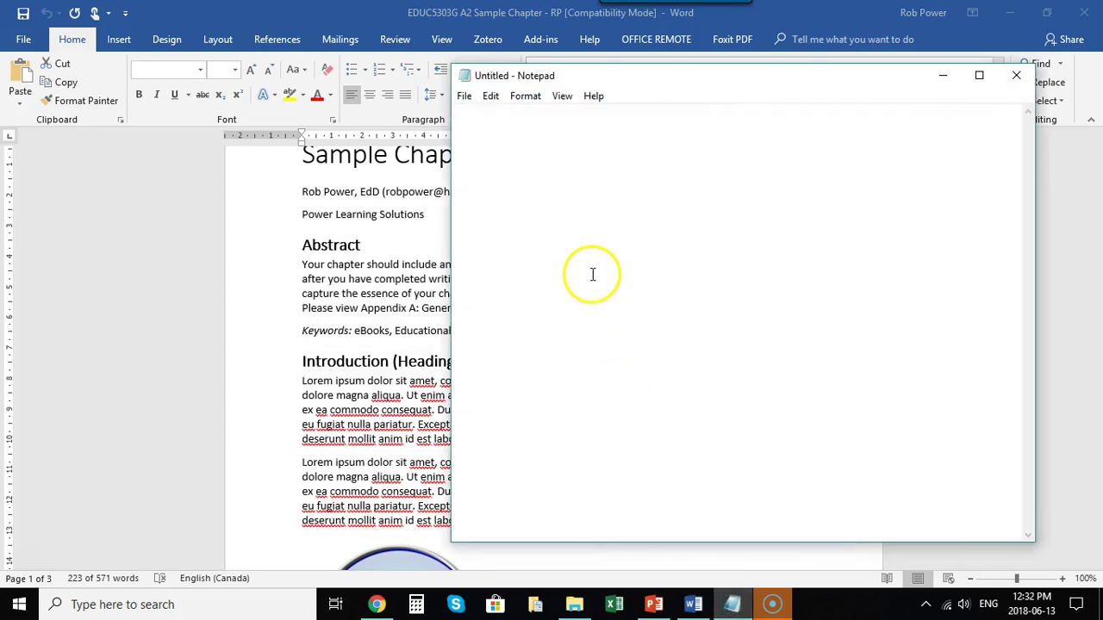
{"action": "key", "text": "ctrl+v"}
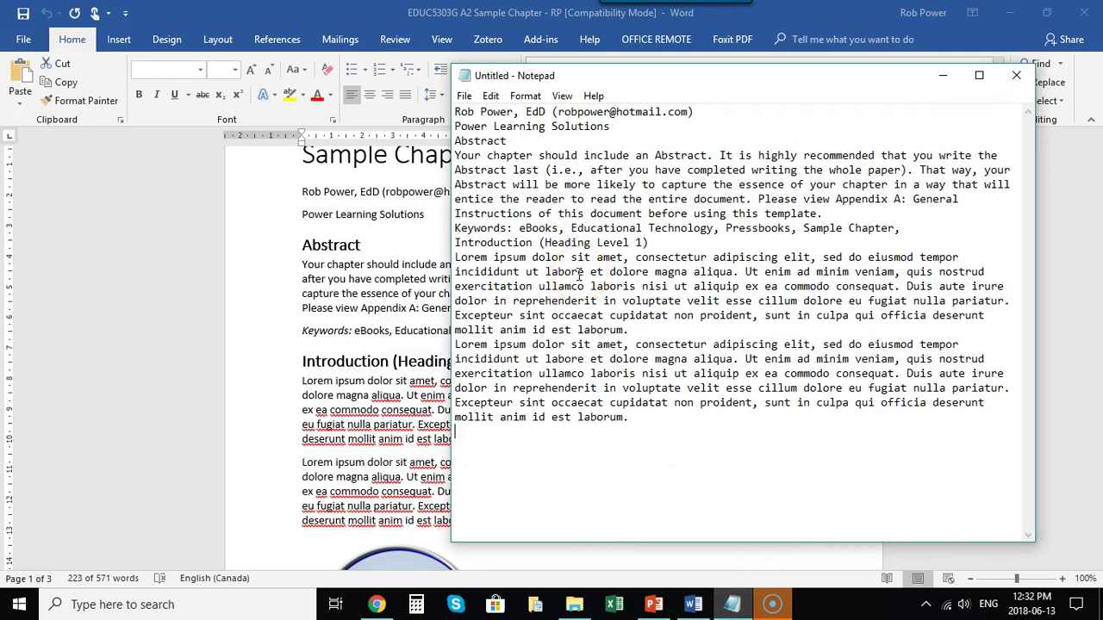
{"action": "left_click", "coordinate": [702, 113]}
{"action": "key", "text": "Return"}
{"action": "left_click", "coordinate": [627, 141]}
{"action": "key", "text": "Return"}
{"action": "left_click", "coordinate": [521, 170]}
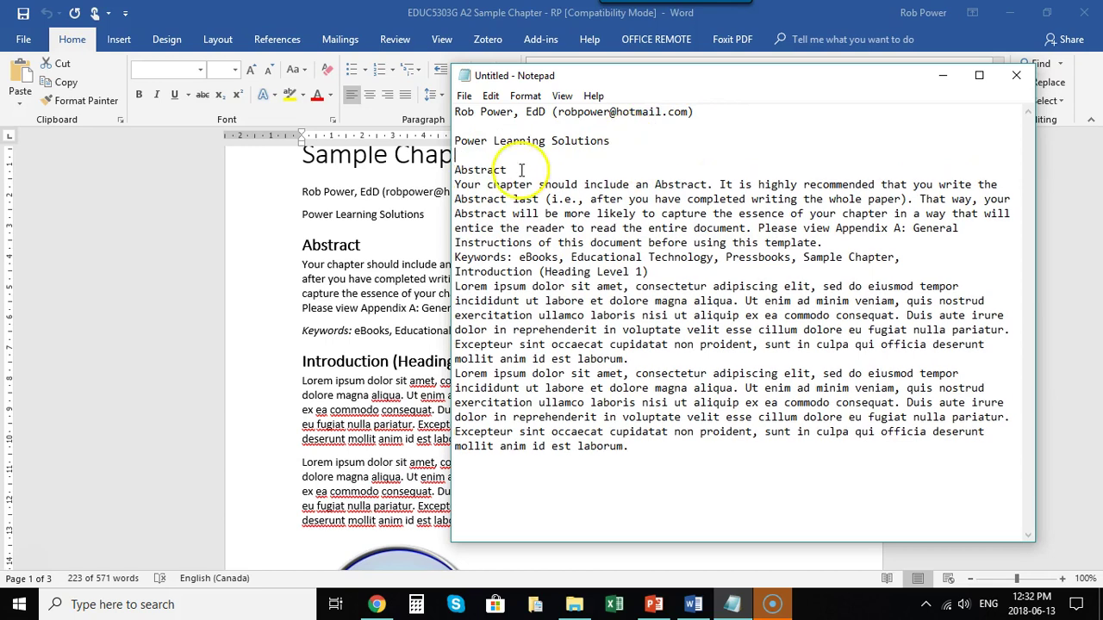
{"action": "key", "text": "Return"}
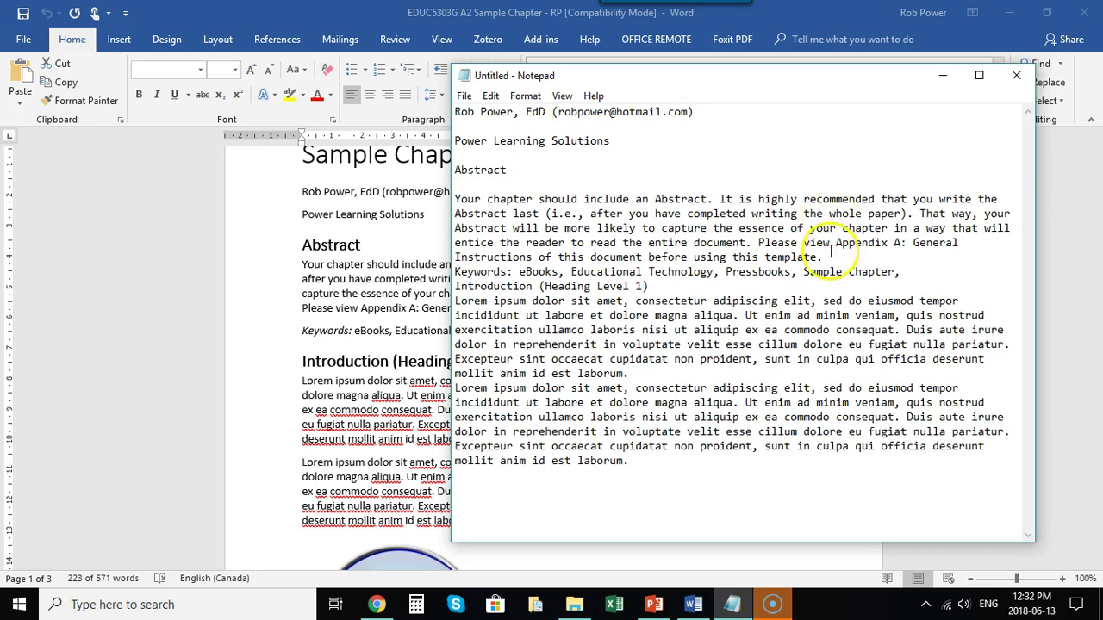
Add blank lines after the Abstract paragraph, Keywords, Introduction heading and first Lorem paragraph, then select everything
{"action": "left_click", "coordinate": [832, 257]}
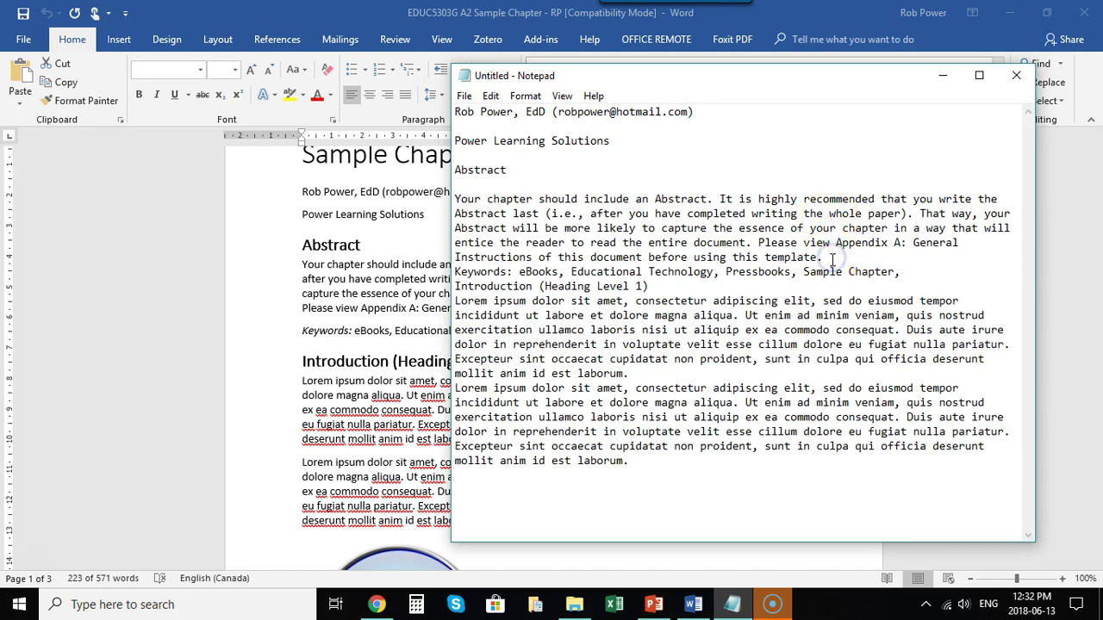
{"action": "key", "text": "Return"}
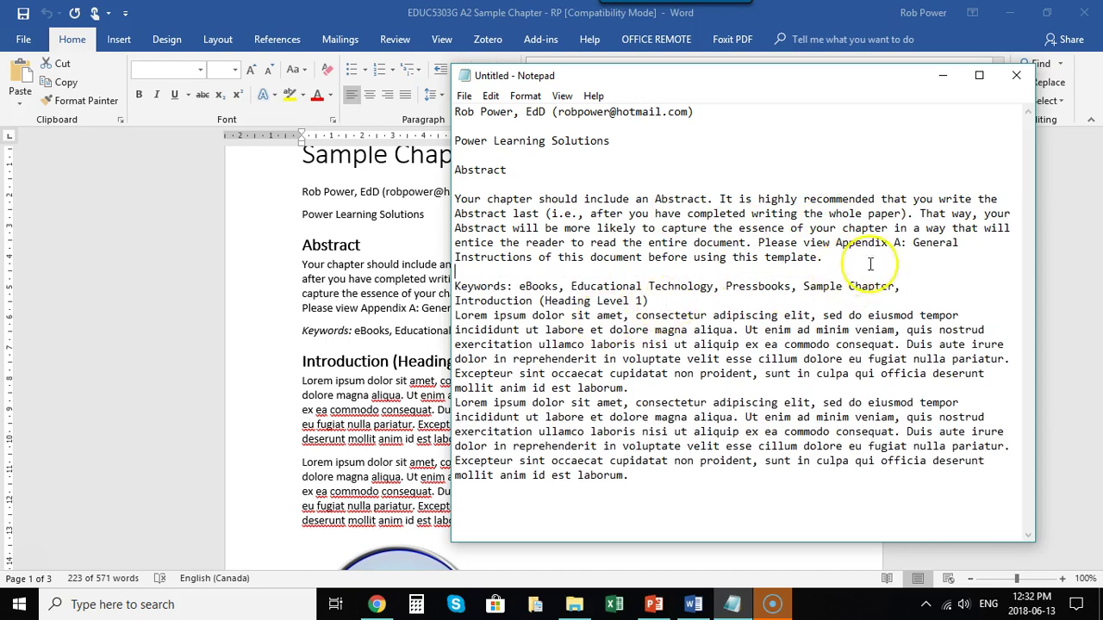
{"action": "left_click", "coordinate": [910, 285]}
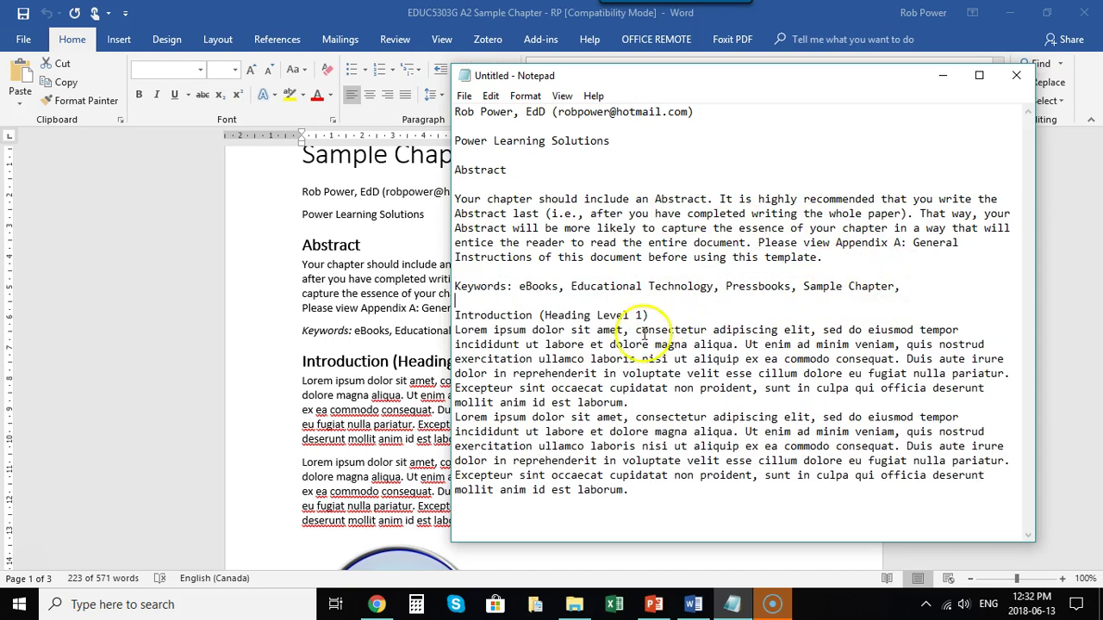
{"action": "key", "text": "Return"}
{"action": "left_click", "coordinate": [662, 315]}
{"action": "key", "text": "Return"}
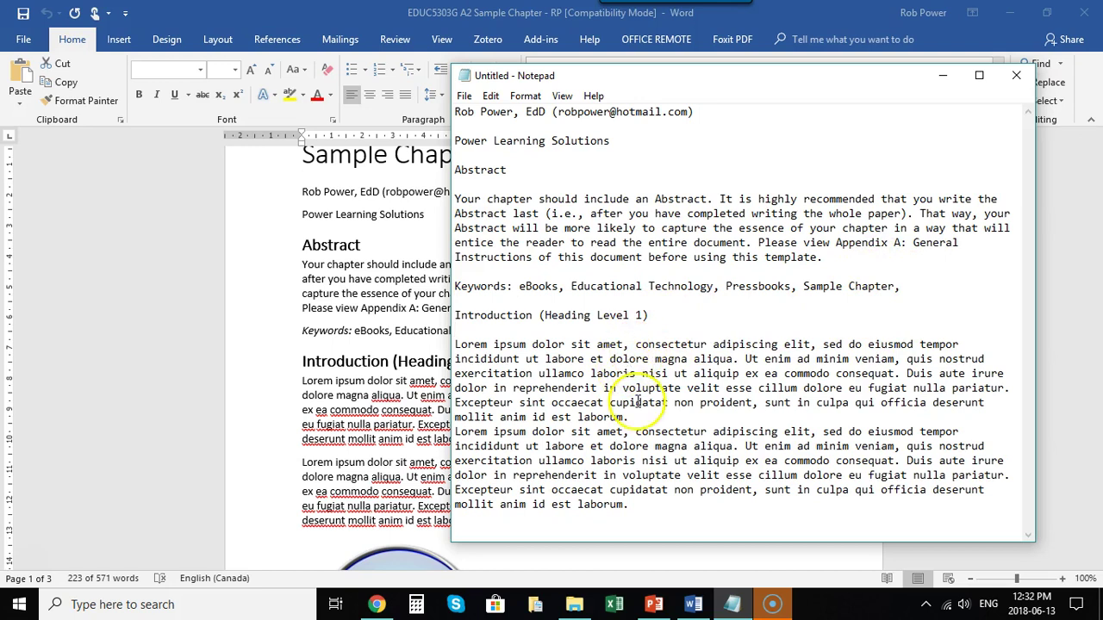
{"action": "left_click", "coordinate": [647, 414]}
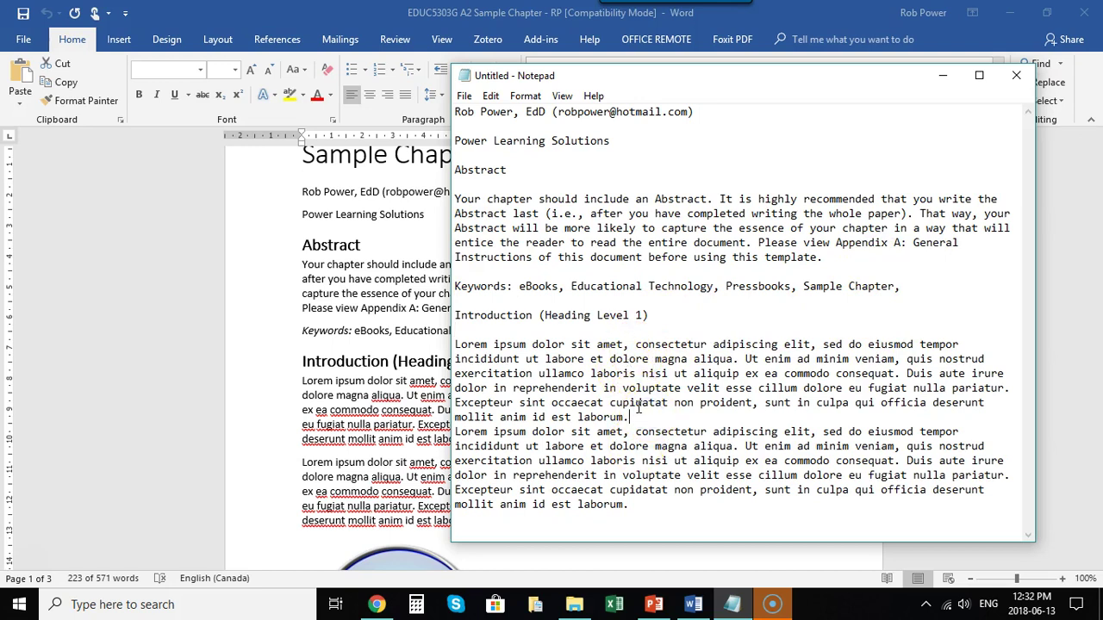
{"action": "key", "text": "Return"}
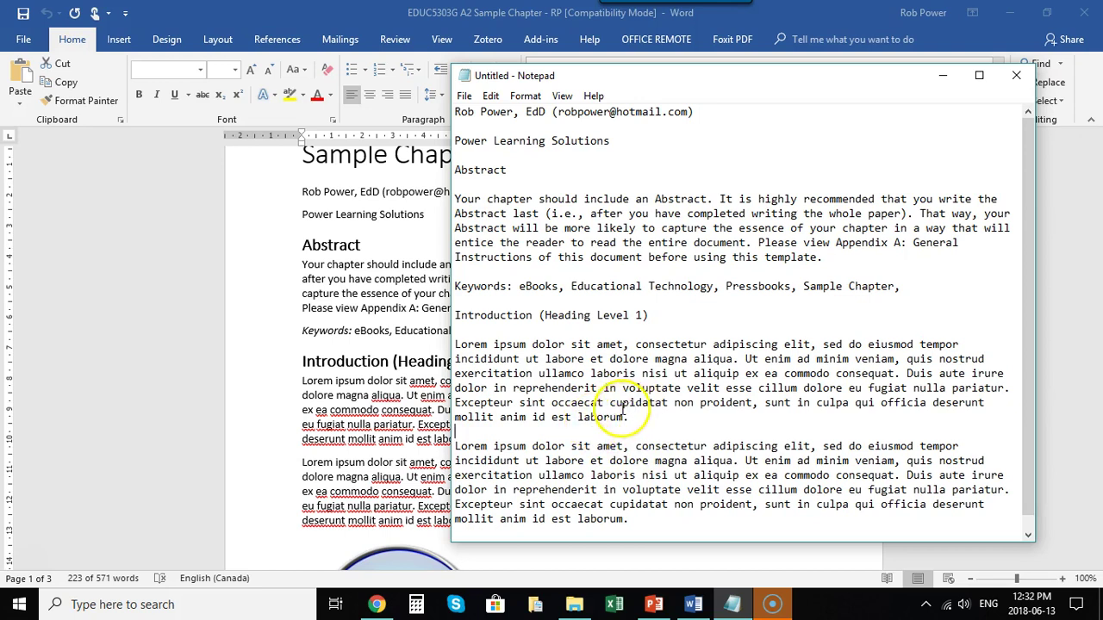
{"action": "left_click_drag", "start_coordinate": [642, 524], "coordinate": [456, 110]}
{"action": "key", "text": "ctrl+c"}
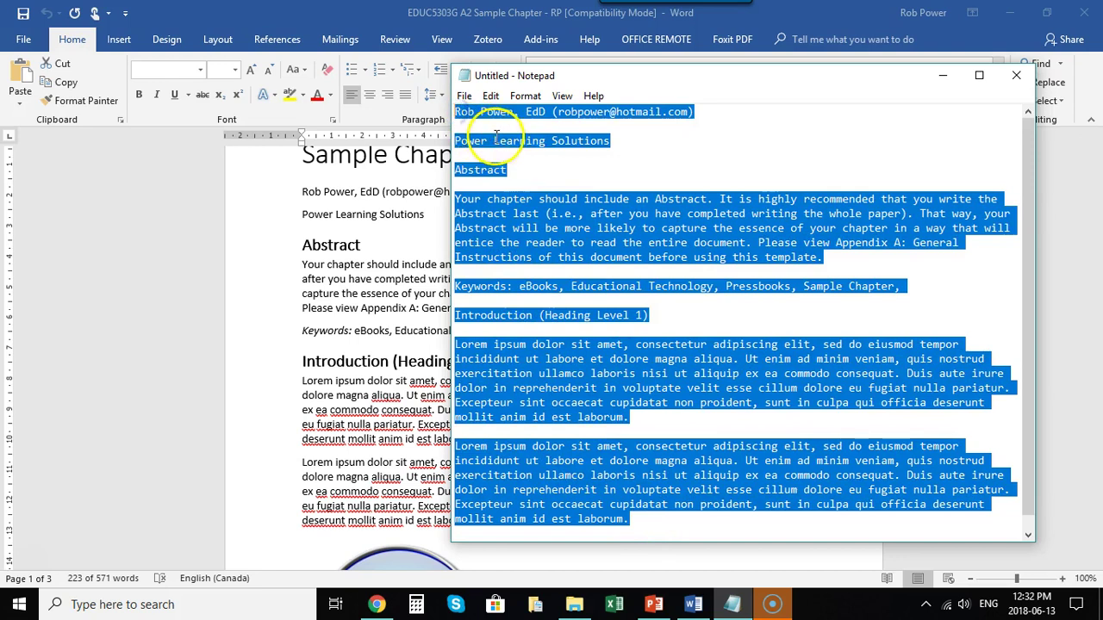
Paste the plain-text template into the empty Sample Chapter body in Pressbooks
{"action": "left_click", "coordinate": [377, 604]}
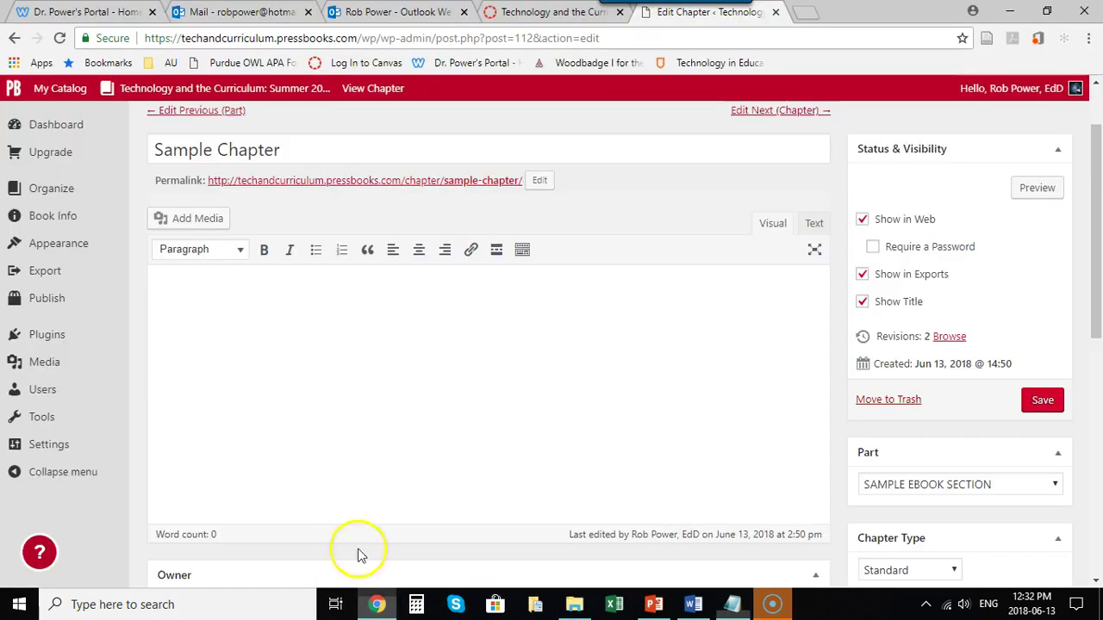
{"action": "left_click", "coordinate": [312, 334]}
{"action": "key", "text": "ctrl+v"}
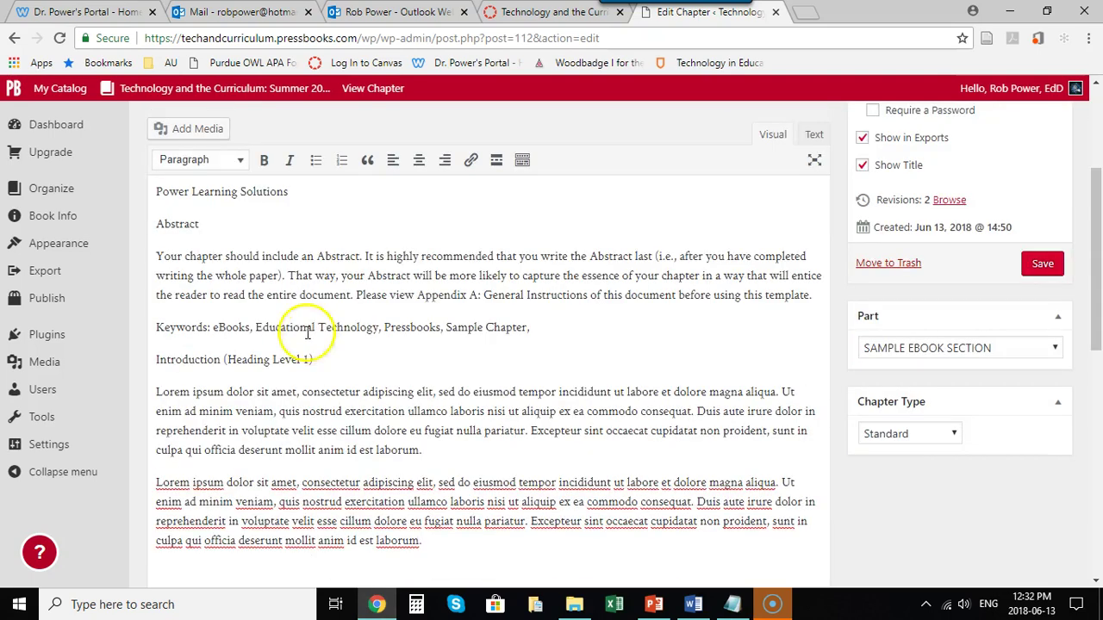
{"action": "scroll", "coordinate": [353, 330], "scroll_direction": "up", "scroll_amount": 3}
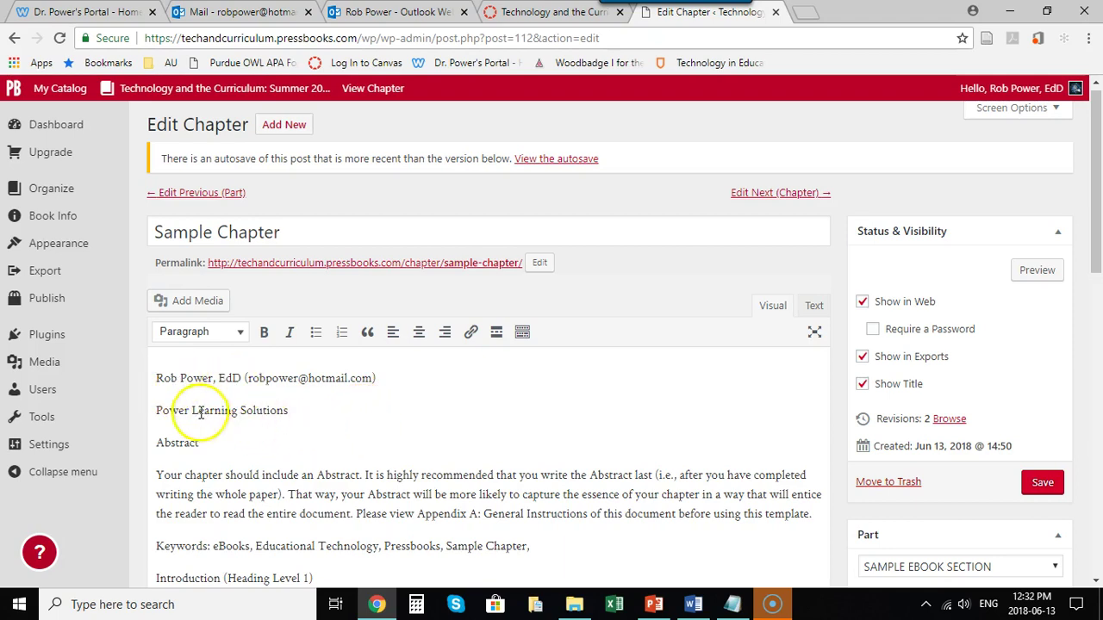
Select the word 'Abstract' in the chapter body and format it as Heading 1
{"action": "left_click", "coordinate": [209, 444]}
{"action": "left_click_drag", "start_coordinate": [210, 445], "coordinate": [147, 442]}
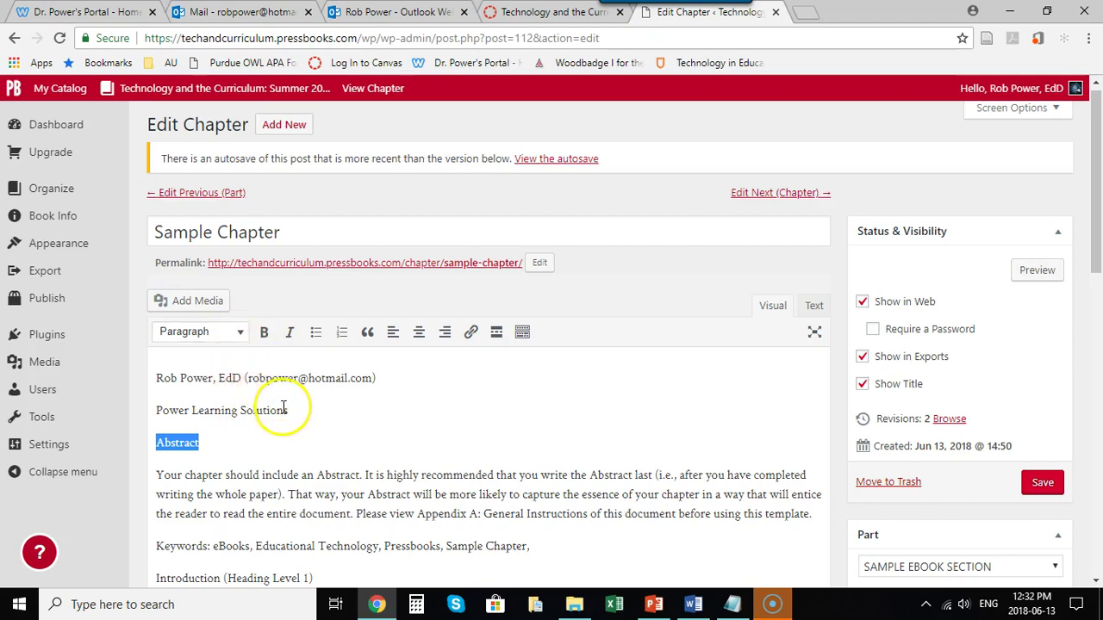
{"action": "left_click", "coordinate": [241, 337]}
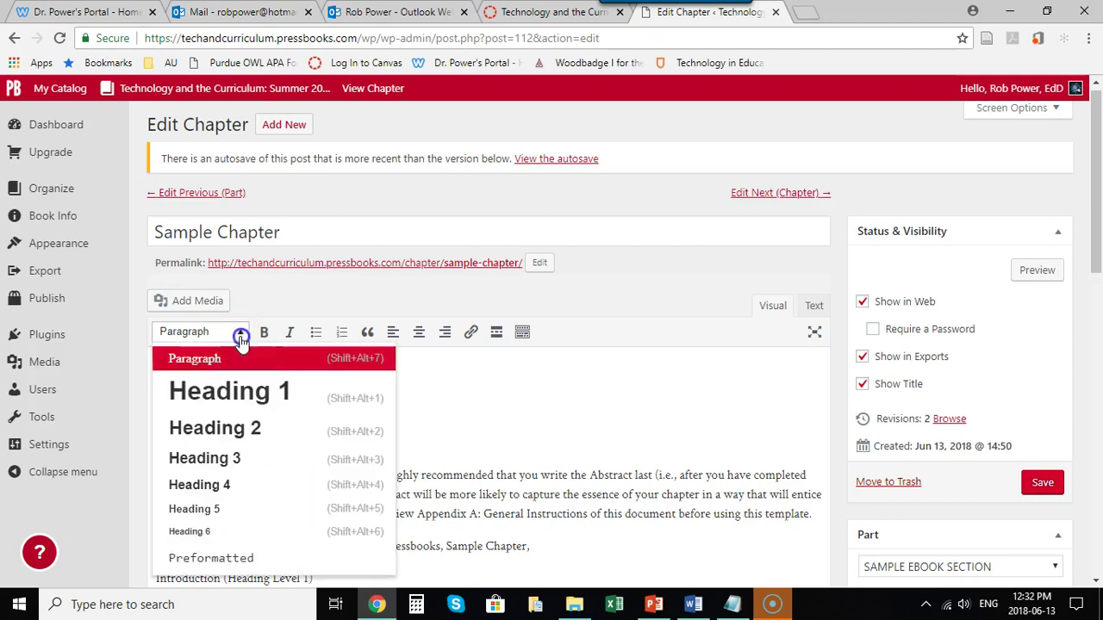
{"action": "left_click", "coordinate": [229, 390]}
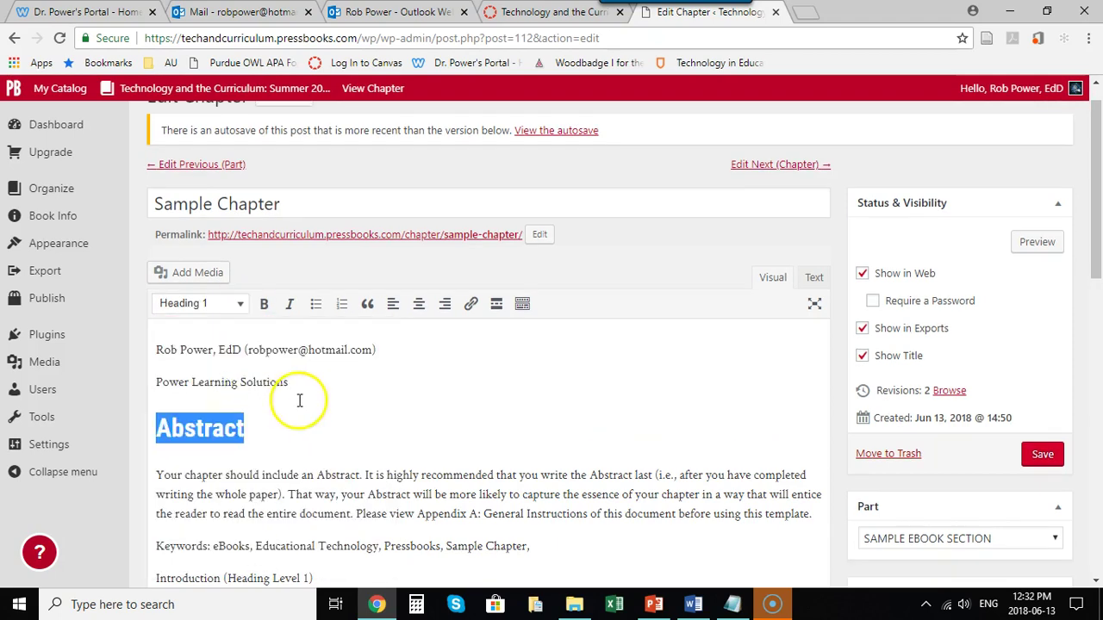
{"action": "left_click", "coordinate": [321, 443]}
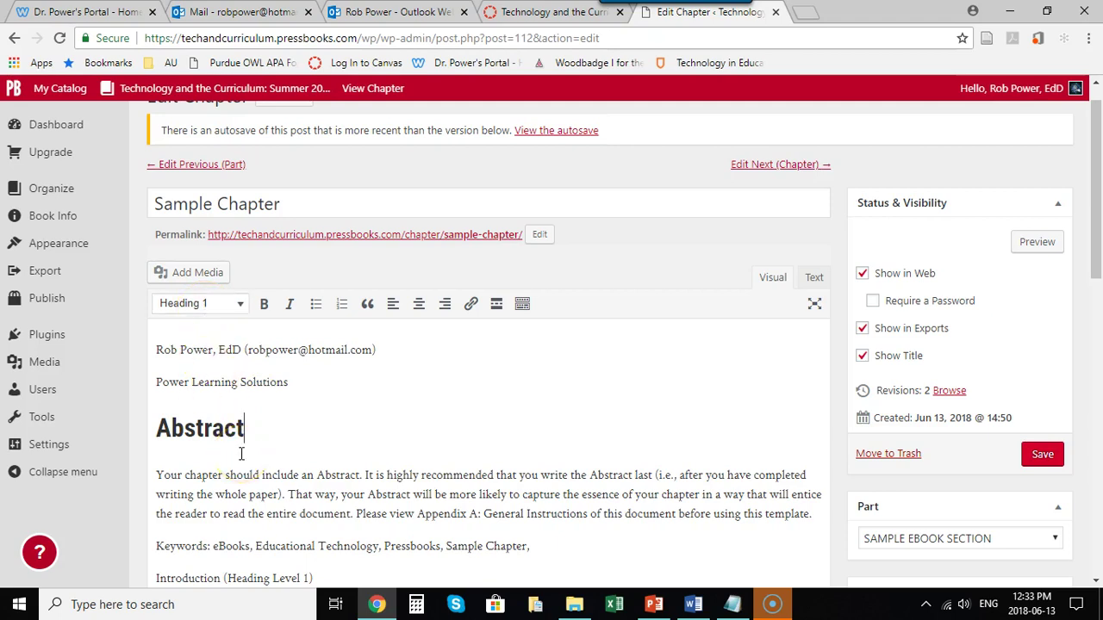
{"action": "left_click", "coordinate": [212, 429]}
{"action": "left_click", "coordinate": [284, 428]}
{"action": "scroll", "coordinate": [284, 439], "scroll_direction": "down", "scroll_amount": 2}
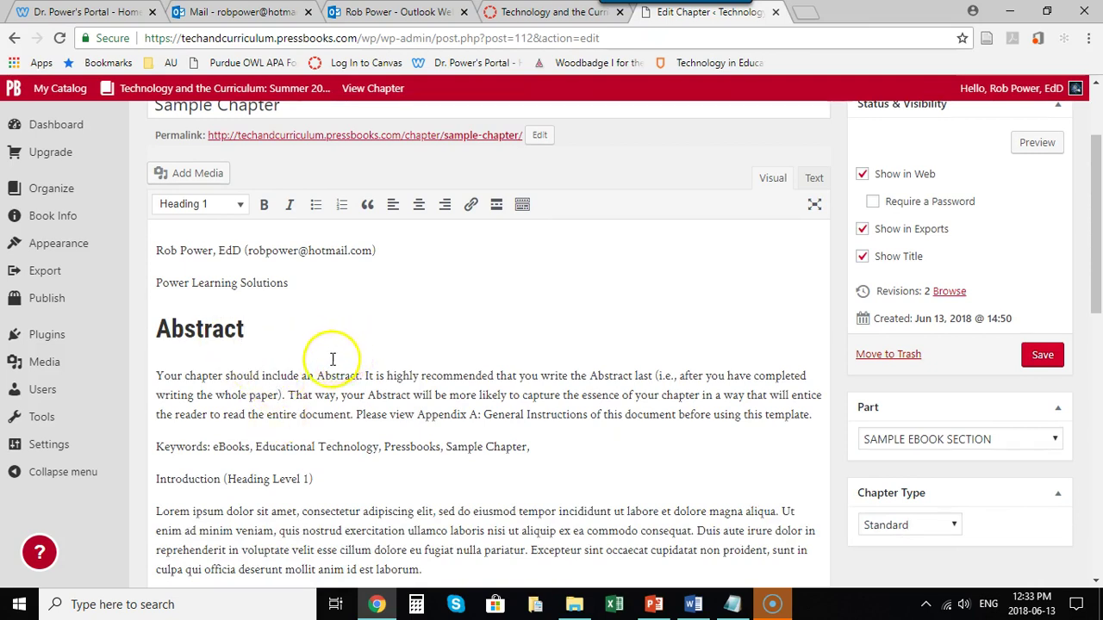
{"action": "scroll", "coordinate": [327, 353], "scroll_direction": "down", "scroll_amount": 1}
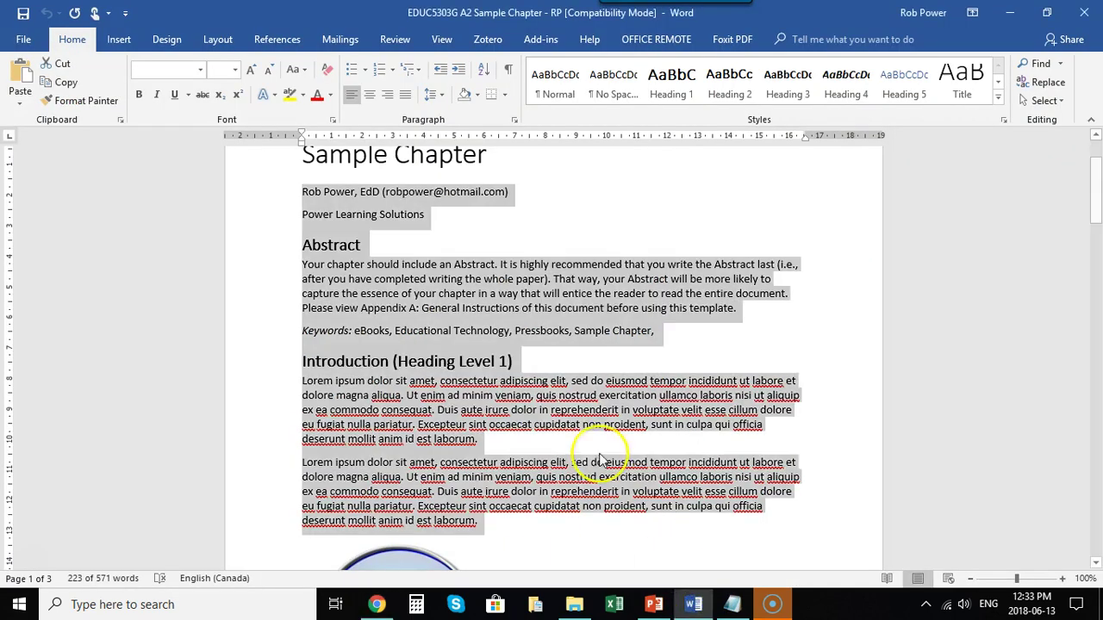
Format the 'Introduction (Heading Level 1)' line in the chapter body as Heading 1
{"action": "left_click", "coordinate": [694, 605]}
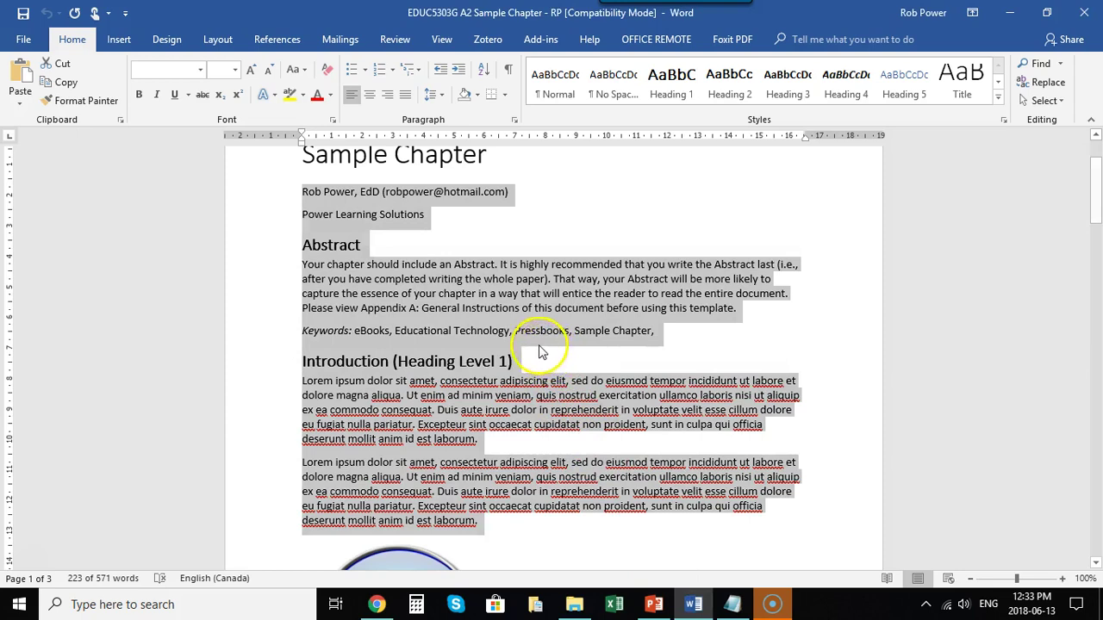
{"action": "left_click", "coordinate": [373, 603]}
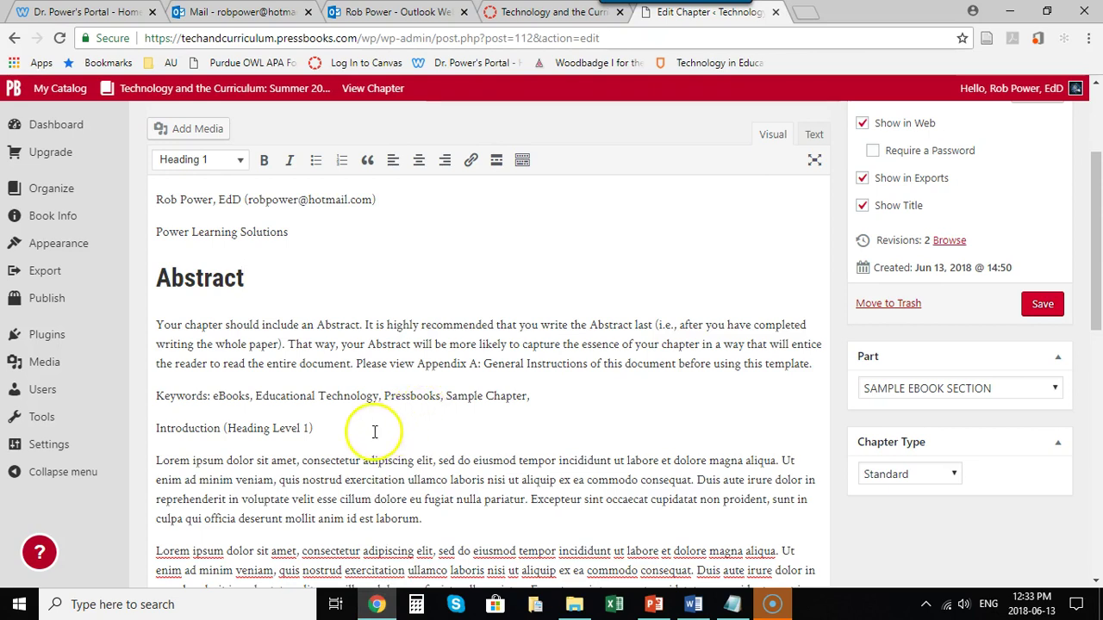
{"action": "scroll", "coordinate": [336, 409], "scroll_direction": "down", "scroll_amount": 2}
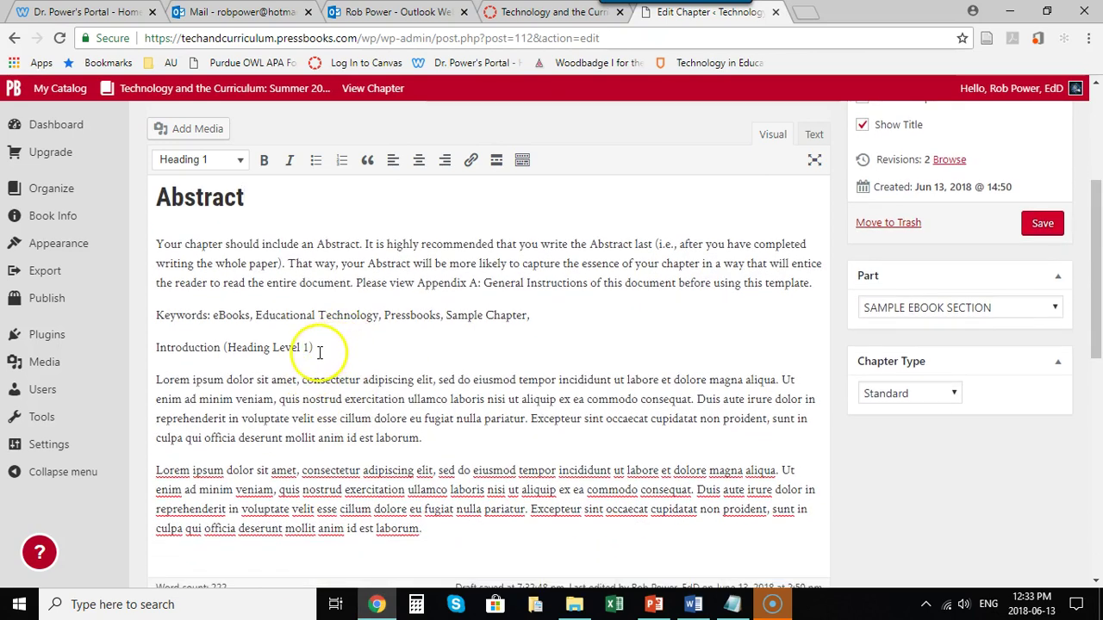
{"action": "left_click_drag", "start_coordinate": [315, 348], "coordinate": [149, 347]}
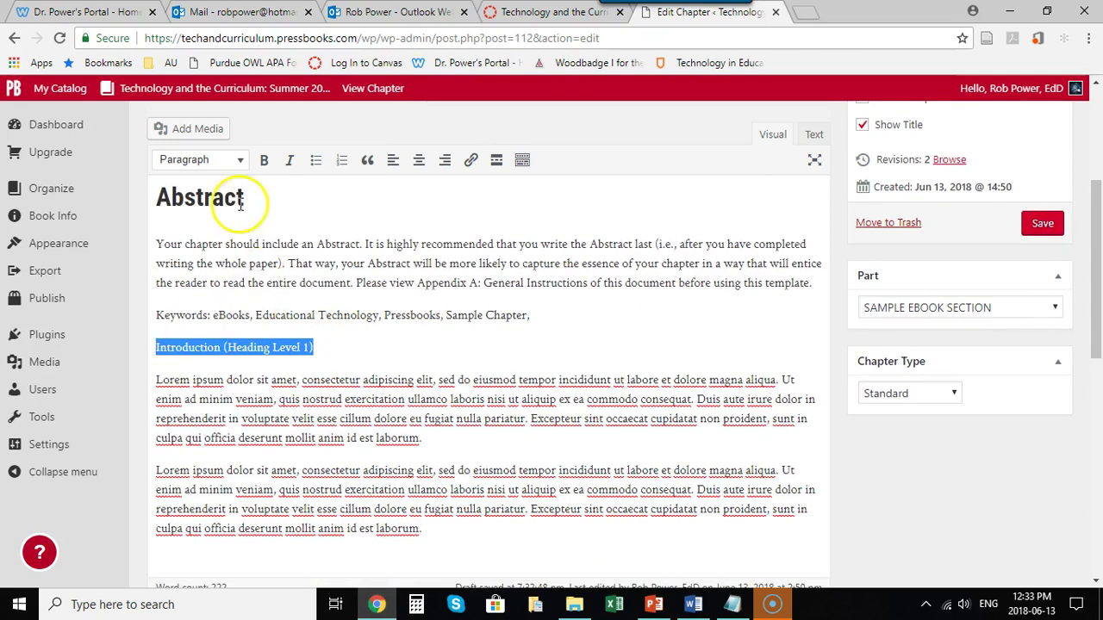
{"action": "left_click", "coordinate": [237, 159]}
{"action": "left_click", "coordinate": [223, 226]}
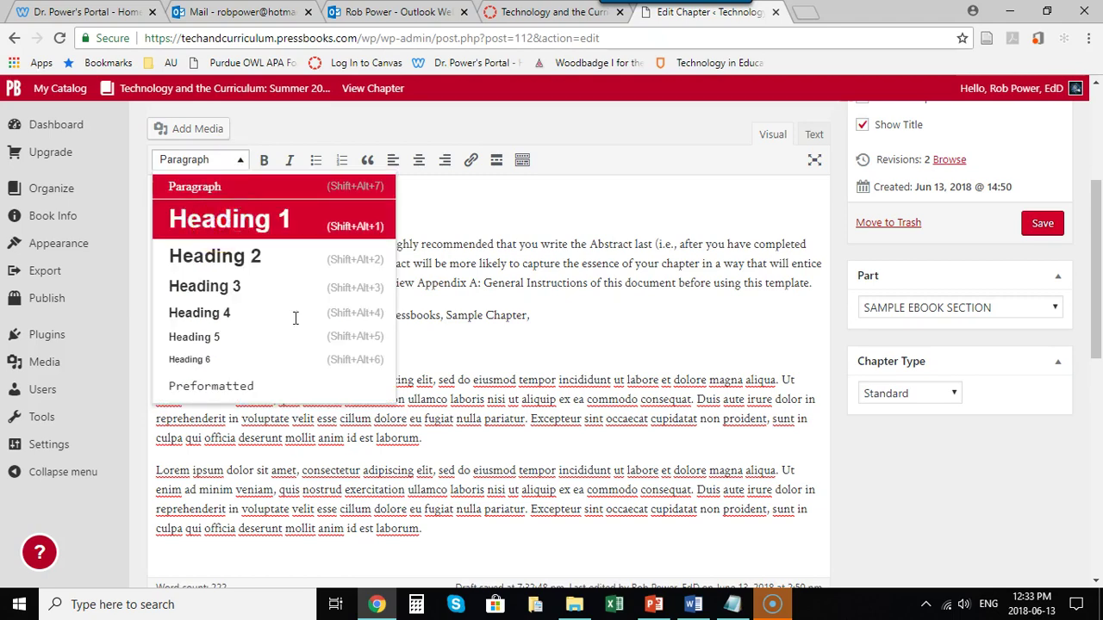
{"action": "left_click", "coordinate": [499, 338]}
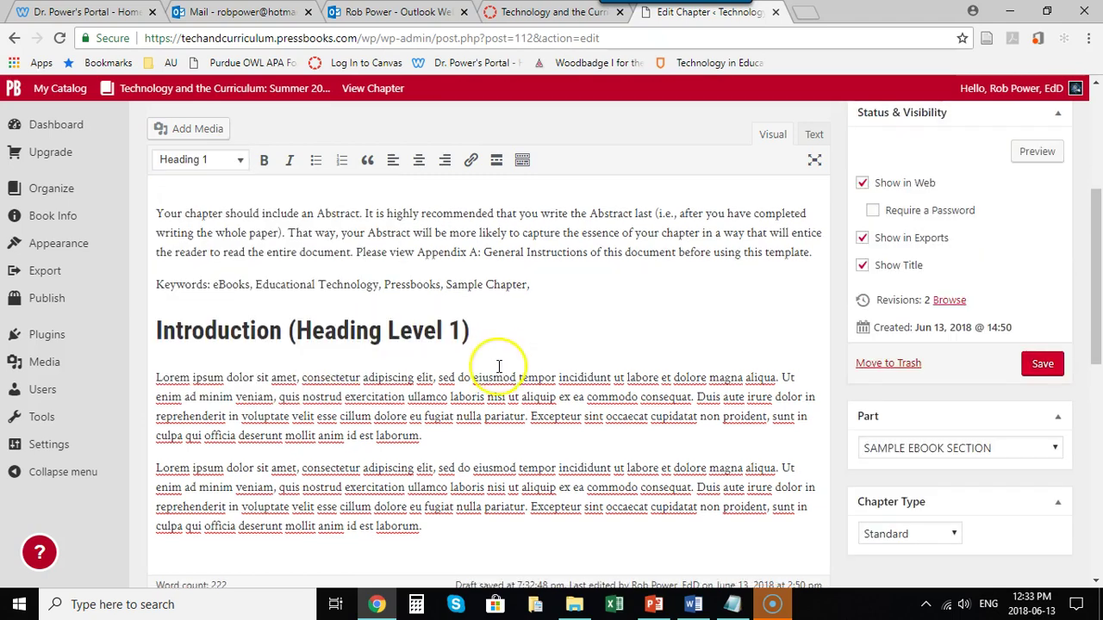
{"action": "scroll", "coordinate": [483, 370], "scroll_direction": "down", "scroll_amount": 2}
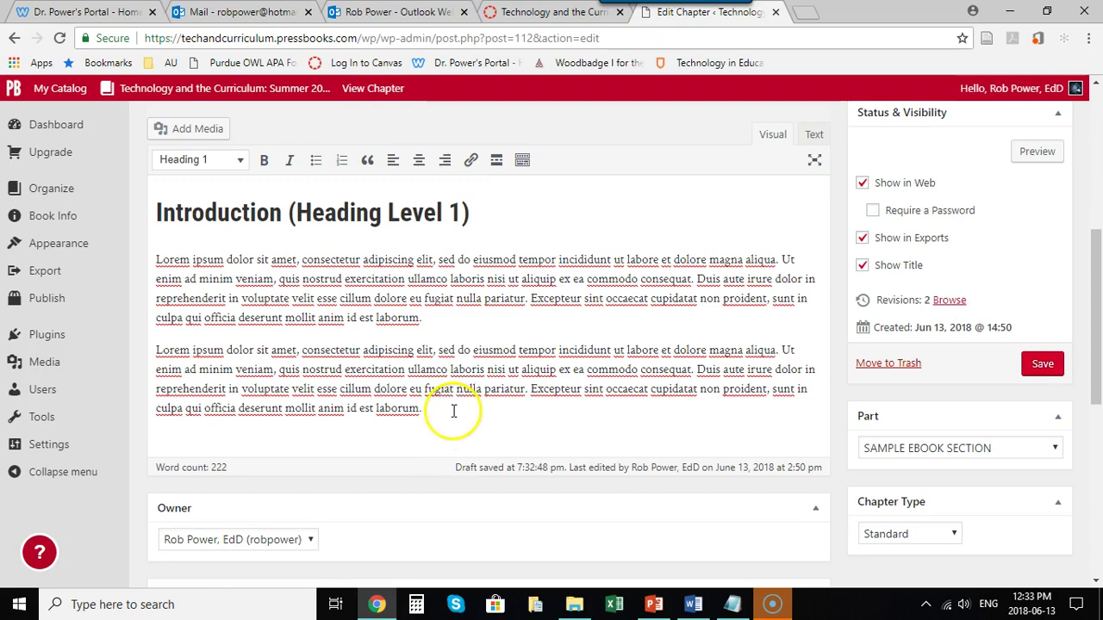
{"action": "left_click", "coordinate": [450, 409]}
In Word, scroll to 'Background Information (Level 1 Section Header)' and select the heading with its paragraph
{"action": "left_click", "coordinate": [693, 606]}
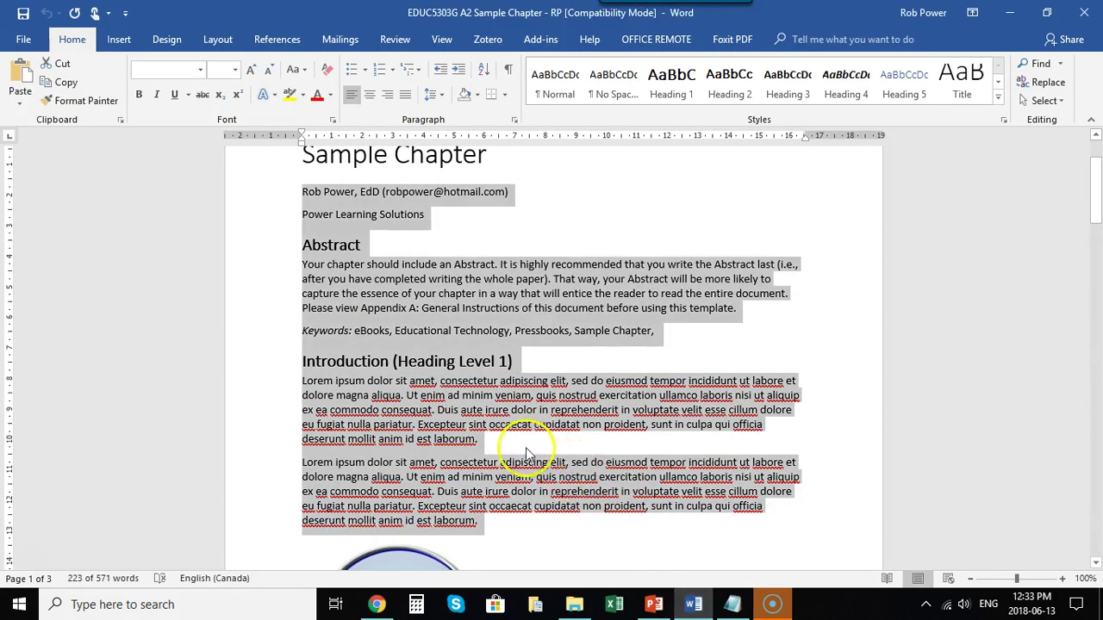
{"action": "scroll", "coordinate": [451, 443], "scroll_direction": "down", "scroll_amount": 5}
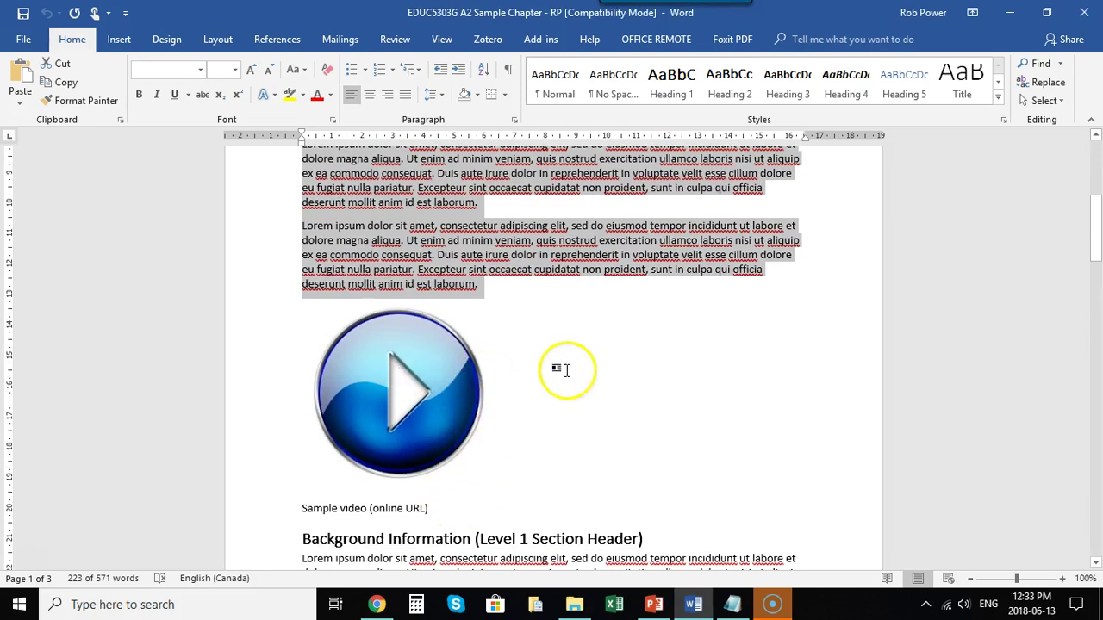
{"action": "scroll", "coordinate": [546, 373], "scroll_direction": "down", "scroll_amount": 1}
{"action": "scroll", "coordinate": [546, 372], "scroll_direction": "down", "scroll_amount": 1}
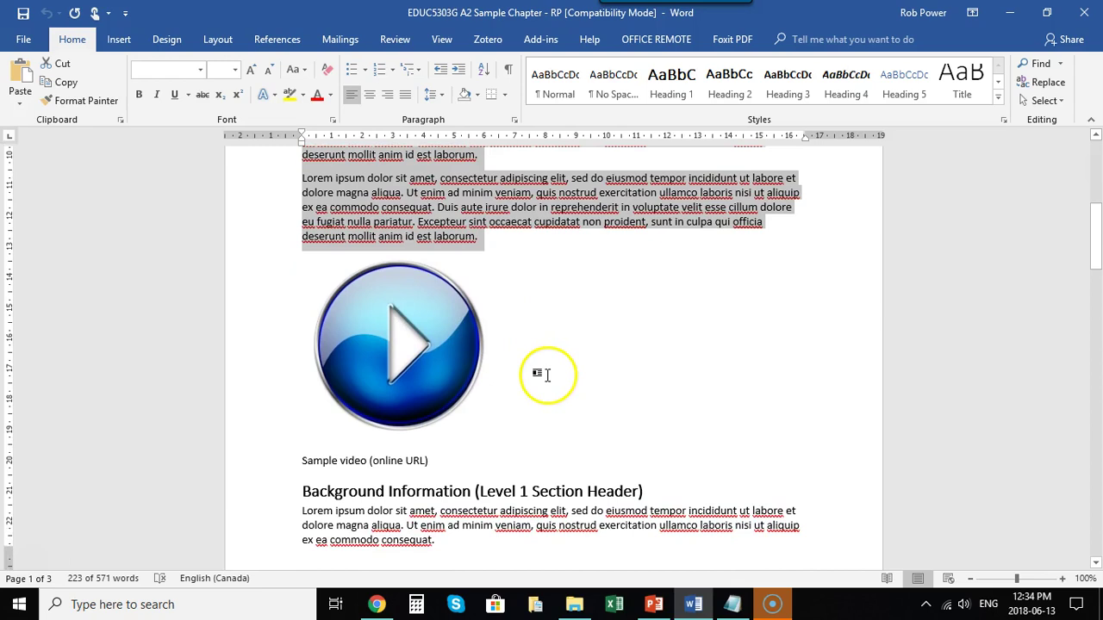
{"action": "scroll", "coordinate": [548, 386], "scroll_direction": "down", "scroll_amount": 1}
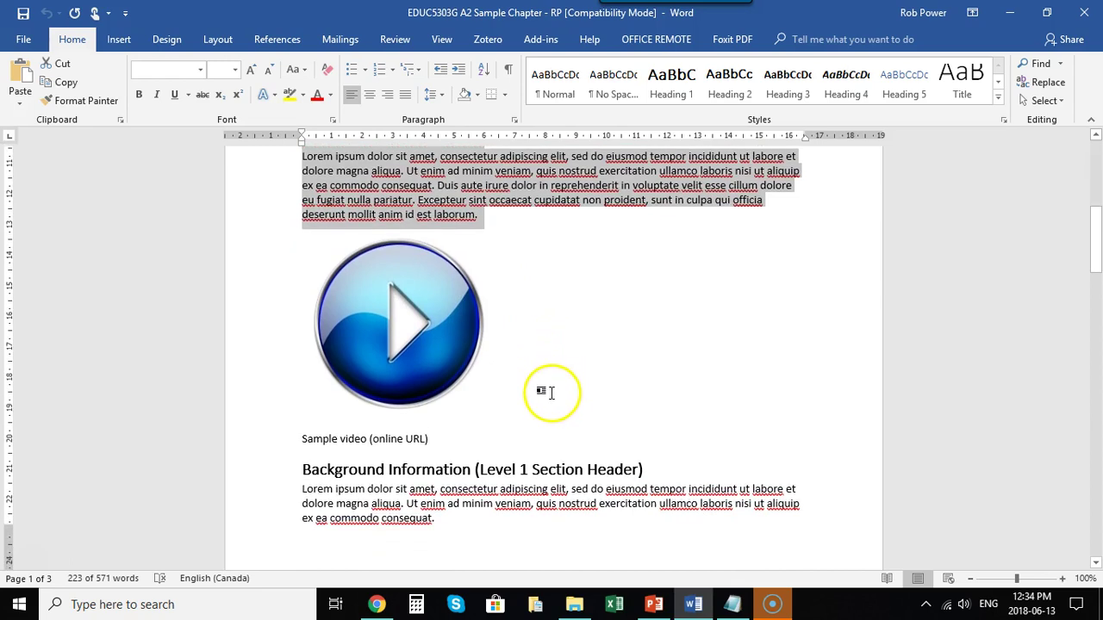
{"action": "scroll", "coordinate": [546, 388], "scroll_direction": "down", "scroll_amount": 3}
{"action": "scroll", "coordinate": [540, 396], "scroll_direction": "down", "scroll_amount": 5}
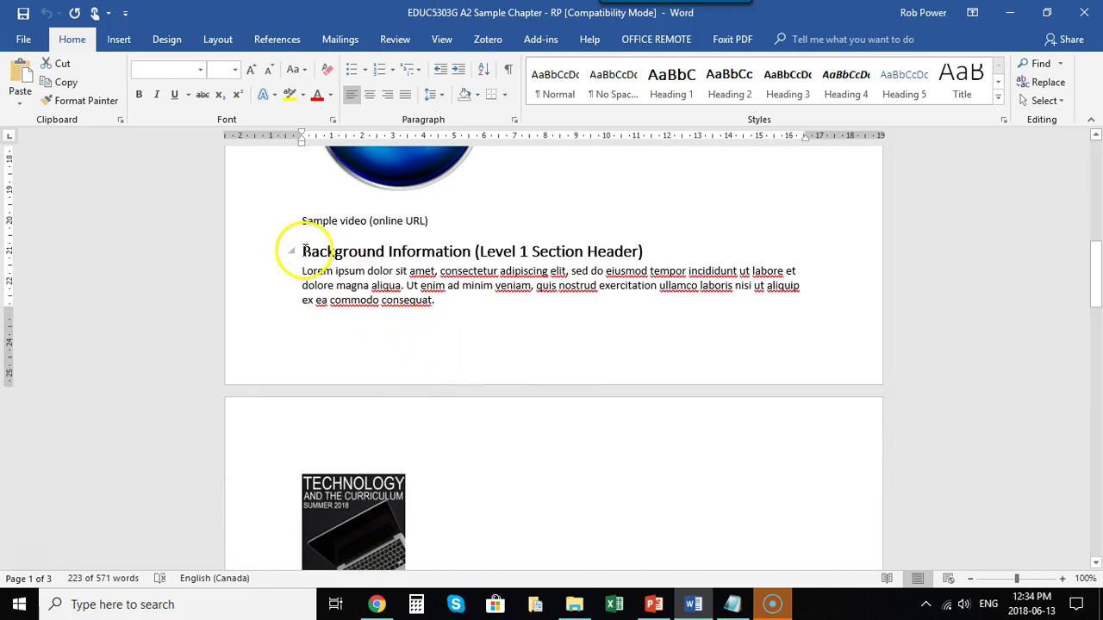
{"action": "left_click_drag", "start_coordinate": [301, 256], "coordinate": [461, 301]}
{"action": "key", "text": "ctrl+c"}
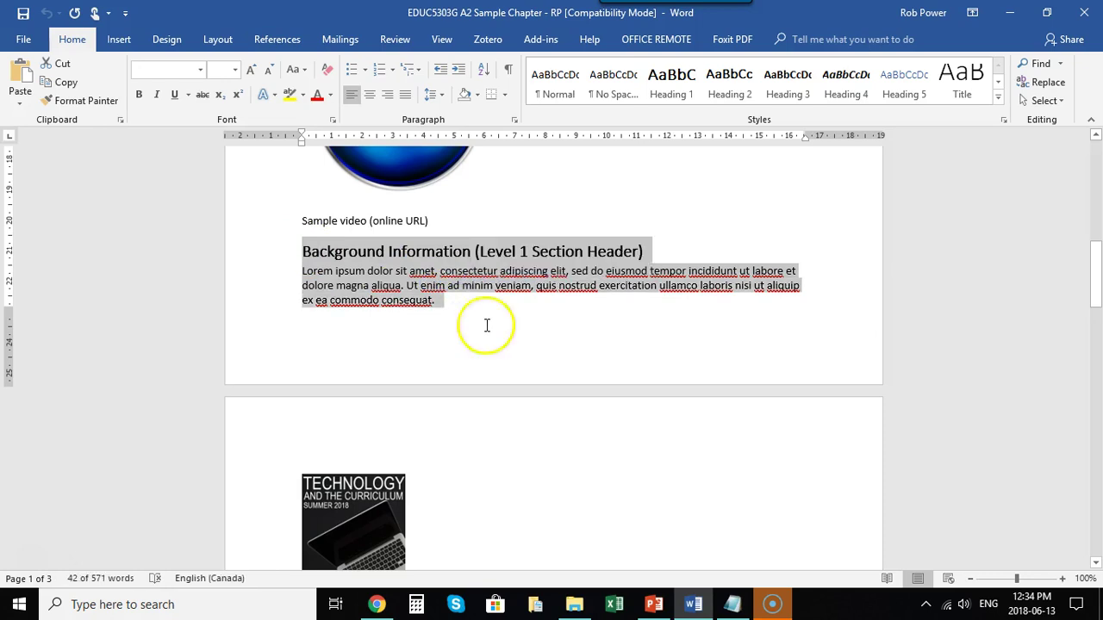
Replace Notepad's text with the Background Information section as plain text, blank line after the heading, and copy it
{"action": "left_click", "coordinate": [732, 605]}
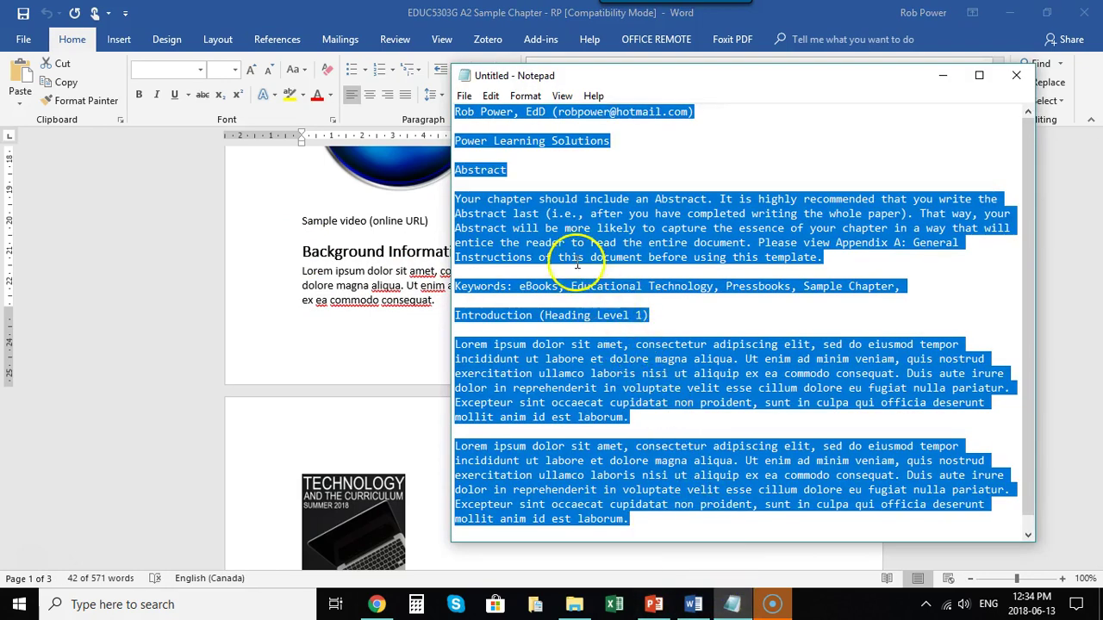
{"action": "key", "text": "ctrl+v"}
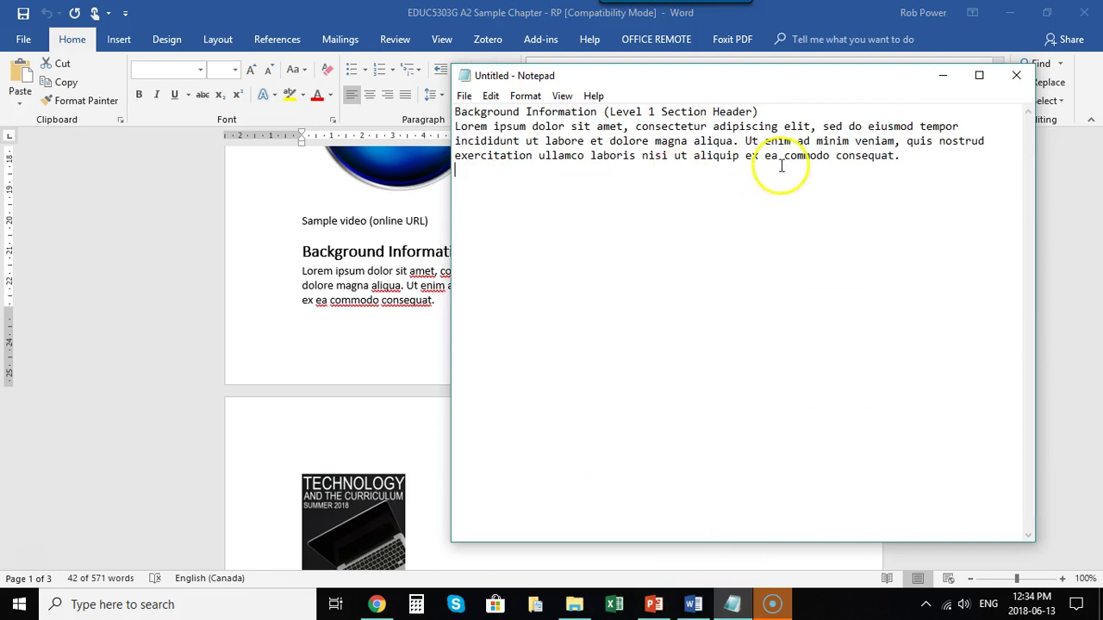
{"action": "left_click", "coordinate": [765, 113]}
{"action": "key", "text": "Return"}
{"action": "left_click_drag", "start_coordinate": [936, 176], "coordinate": [461, 112]}
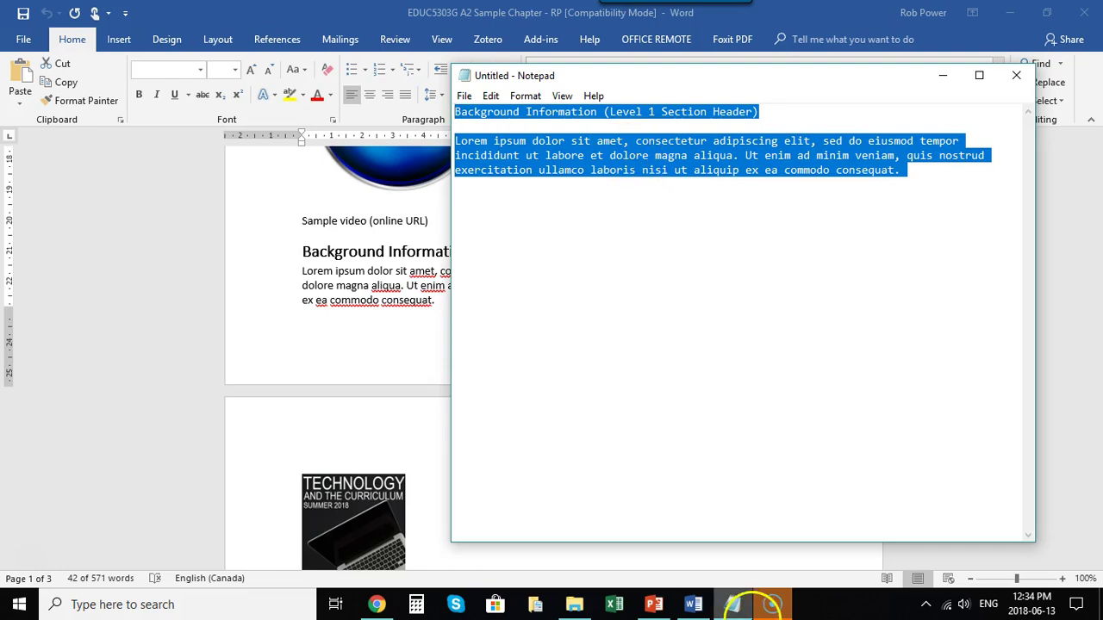
{"action": "left_click", "coordinate": [376, 603]}
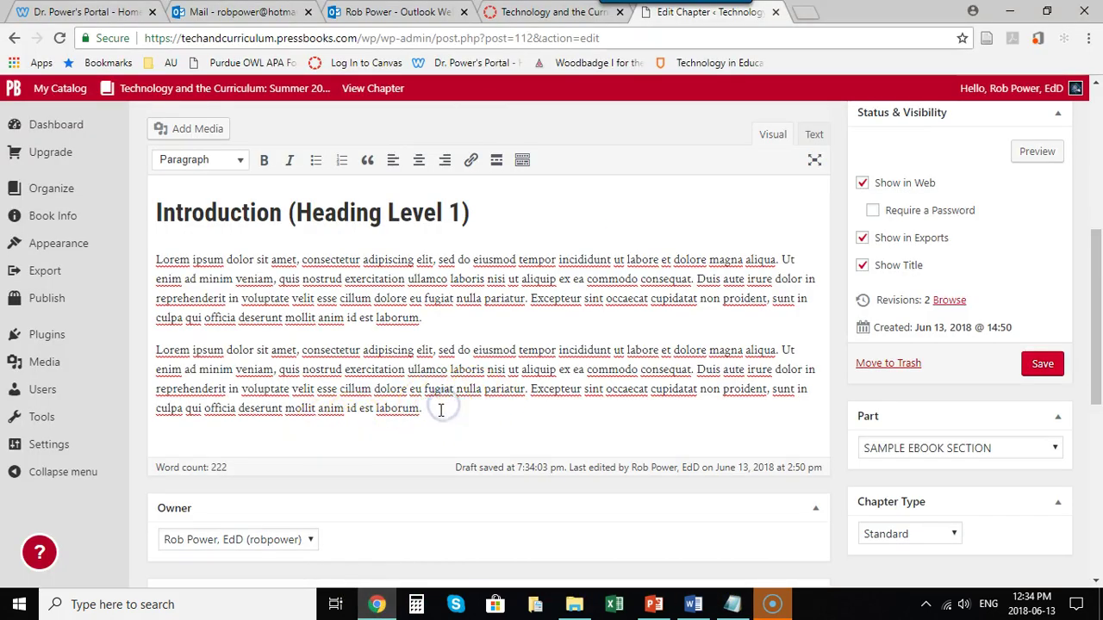
Paste the Background Information section after the last paragraph, make its heading Heading 1, and save the chapter
{"action": "key", "text": "Return"}
{"action": "key", "text": "Return"}
{"action": "key", "text": "ctrl+v"}
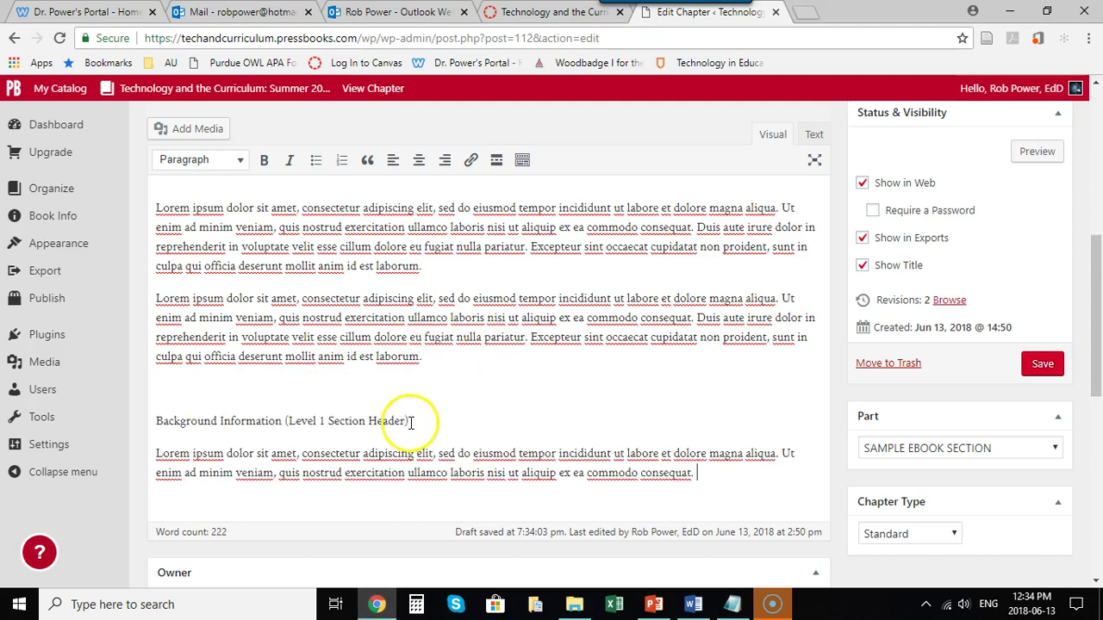
{"action": "triple_click", "coordinate": [149, 407]}
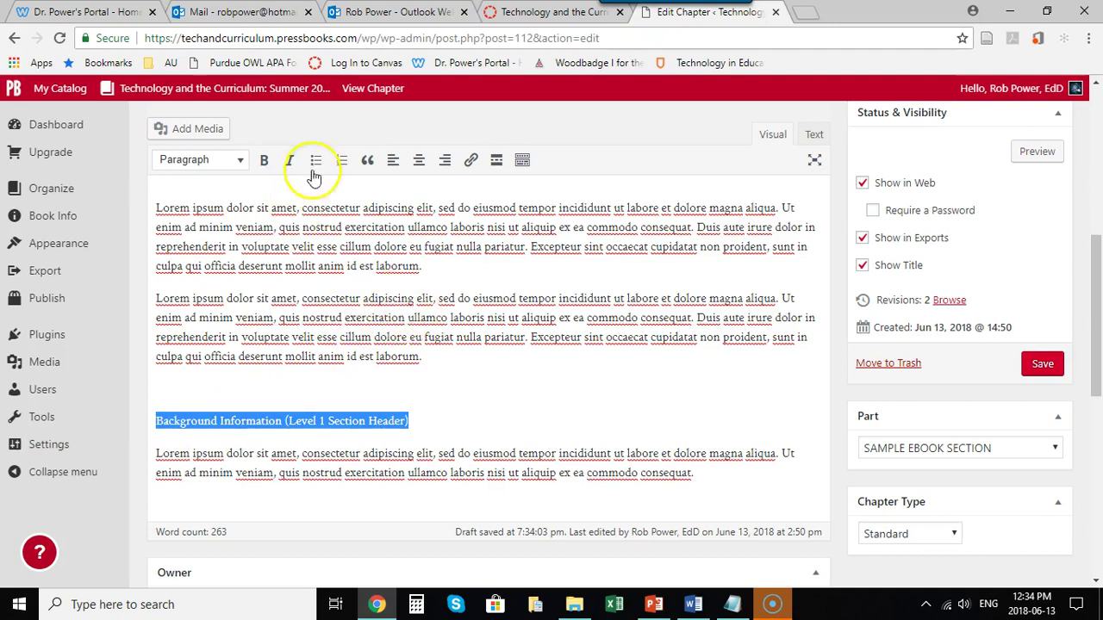
{"action": "left_click", "coordinate": [234, 162]}
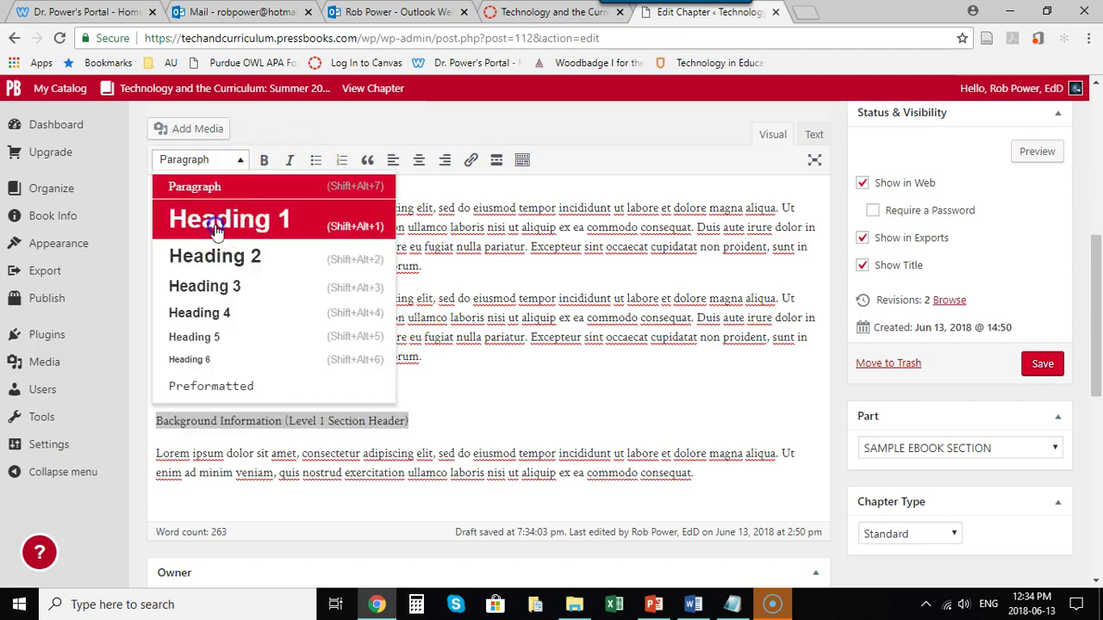
{"action": "left_click", "coordinate": [217, 222]}
{"action": "left_click", "coordinate": [212, 380]}
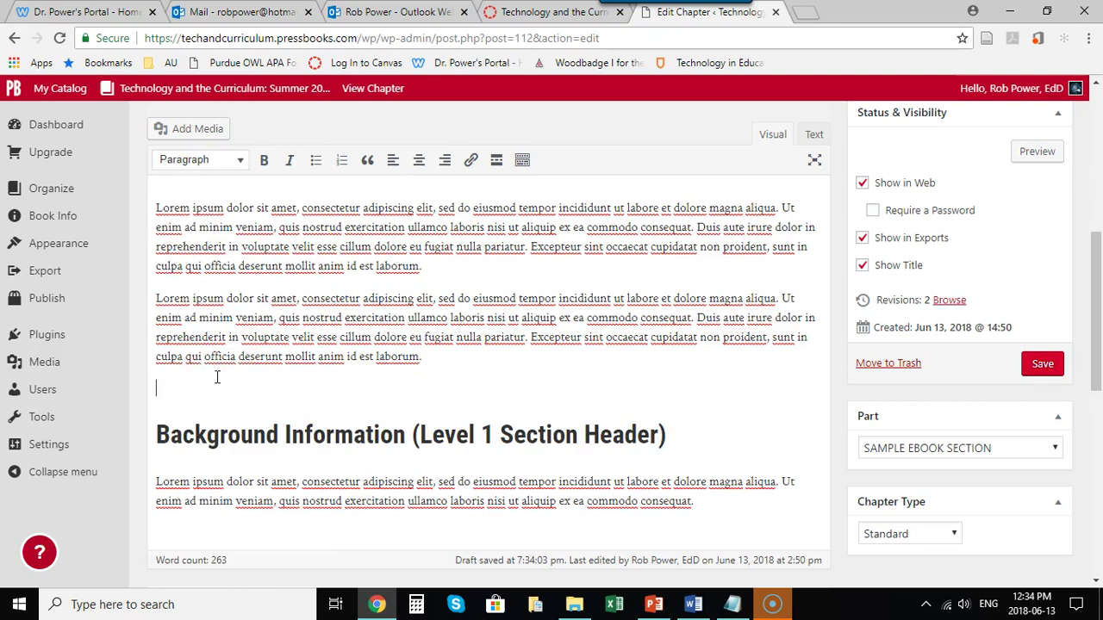
{"action": "scroll", "coordinate": [312, 332], "scroll_direction": "down", "scroll_amount": 5}
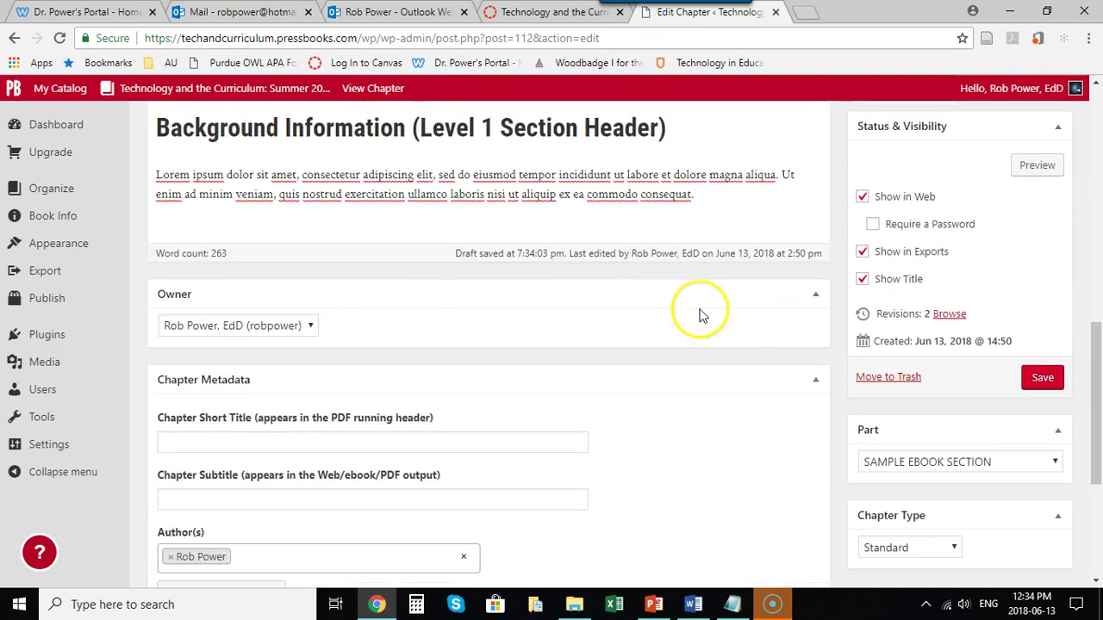
{"action": "left_click", "coordinate": [1042, 377]}
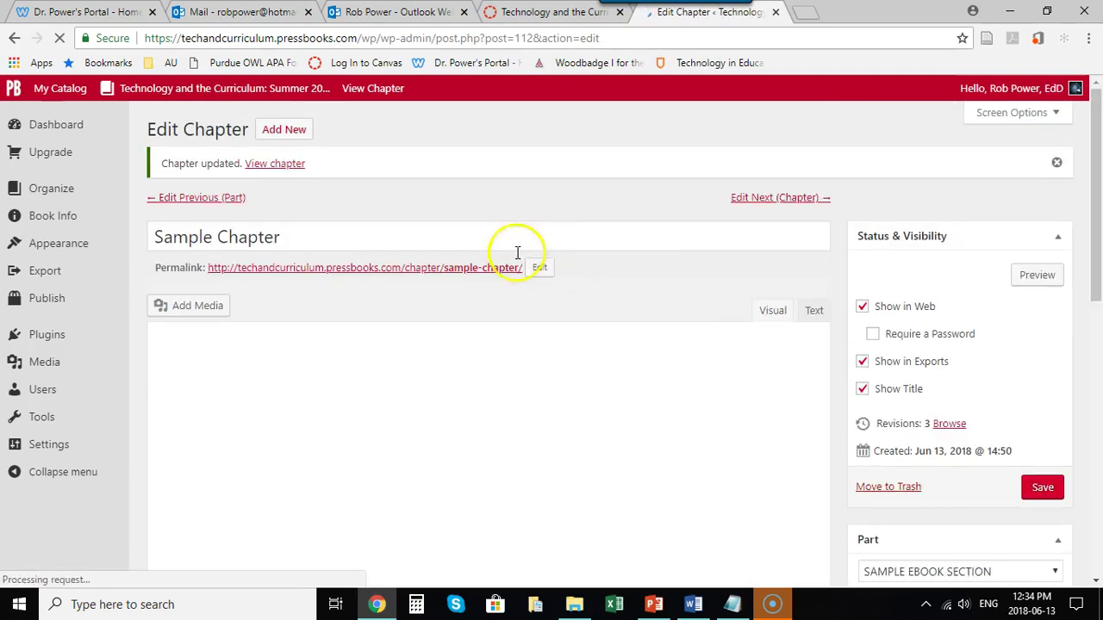
{"action": "scroll", "coordinate": [405, 401], "scroll_direction": "down", "scroll_amount": 2}
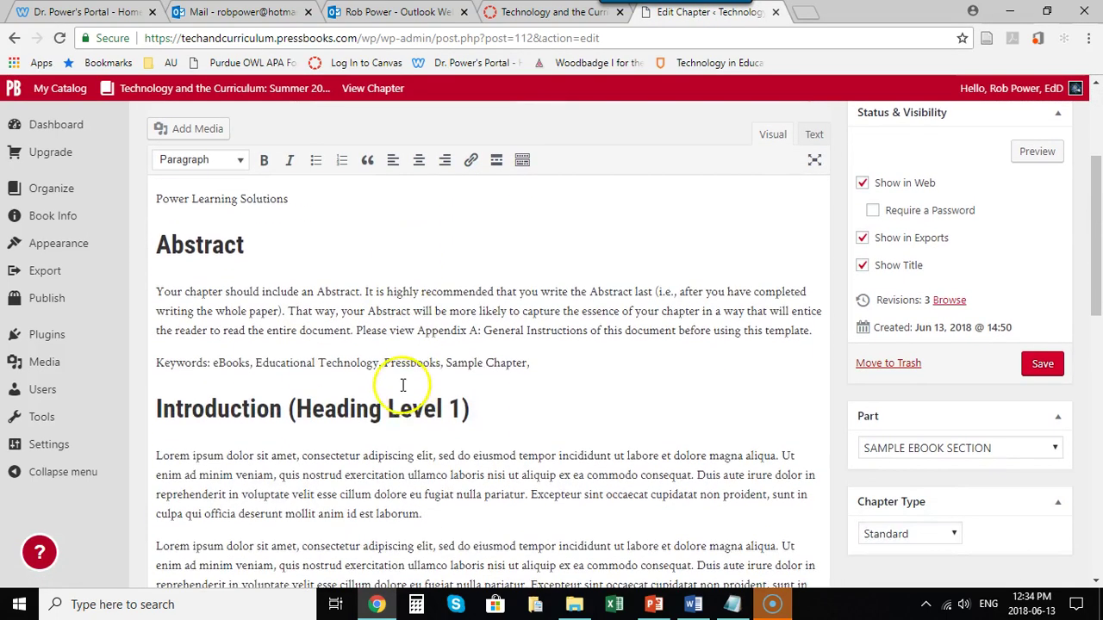
{"action": "scroll", "coordinate": [388, 379], "scroll_direction": "down", "scroll_amount": 1}
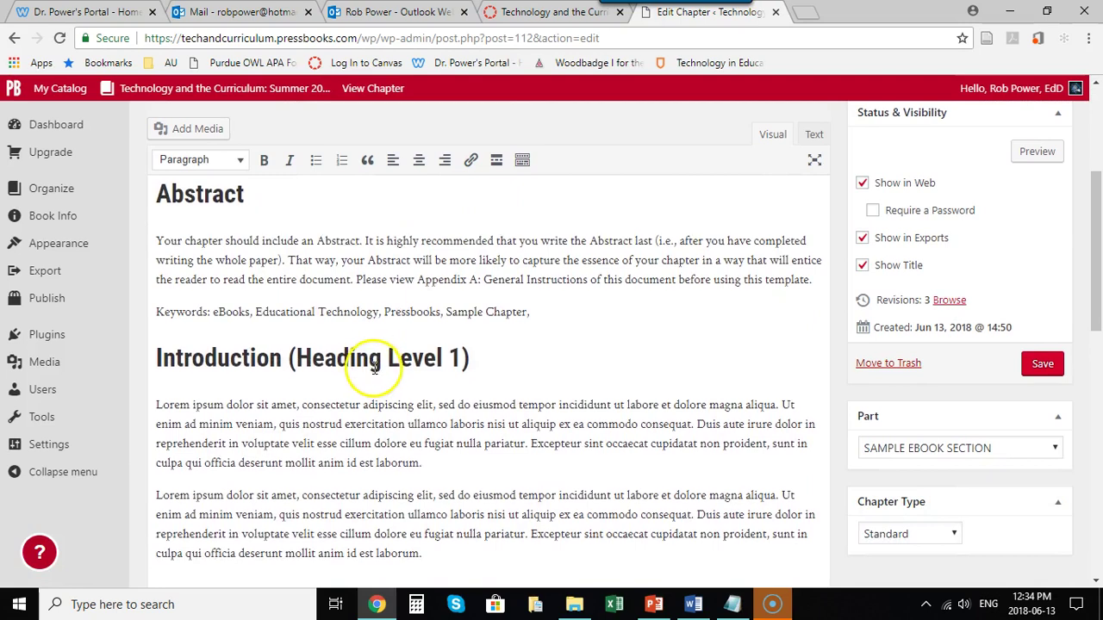
{"action": "scroll", "coordinate": [375, 367], "scroll_direction": "down", "scroll_amount": 1}
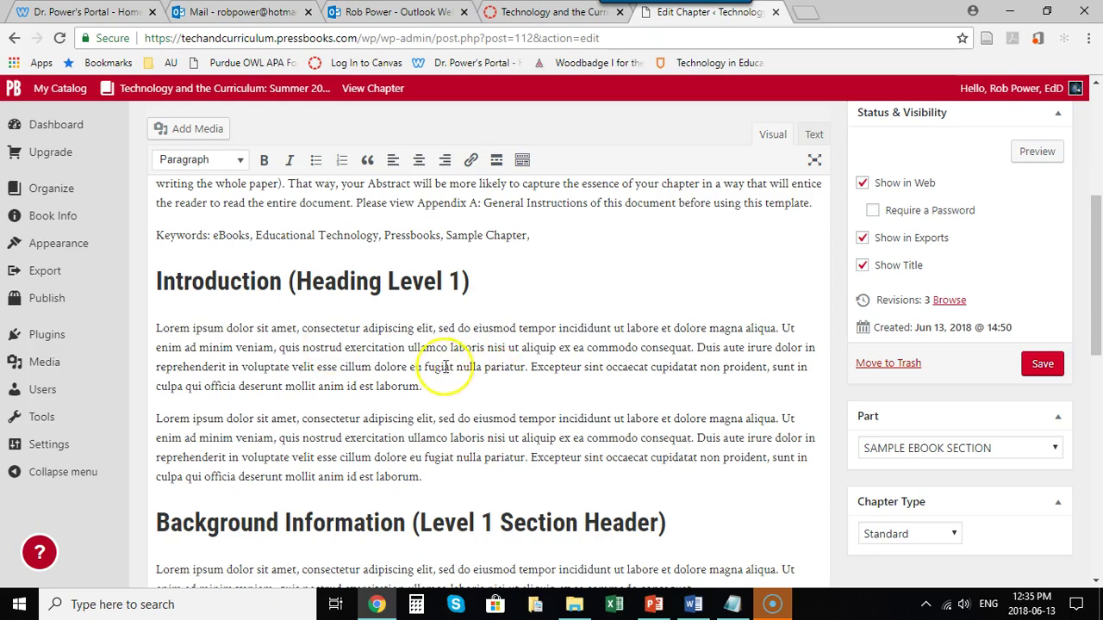
{"action": "scroll", "coordinate": [442, 365], "scroll_direction": "down", "scroll_amount": 2}
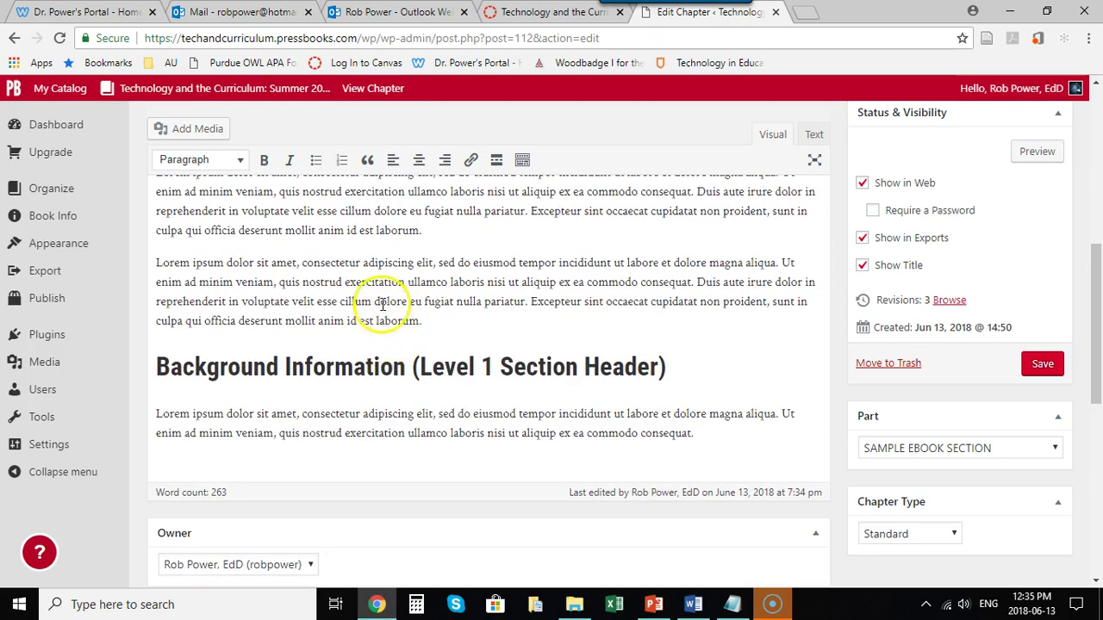
{"action": "scroll", "coordinate": [382, 295], "scroll_direction": "up", "scroll_amount": 6}
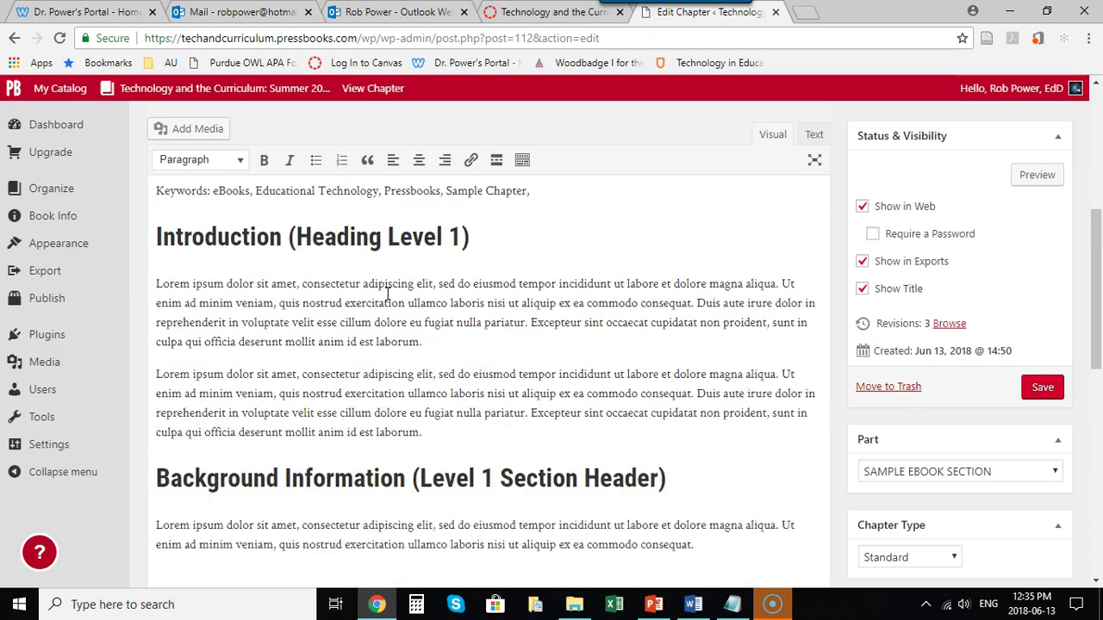